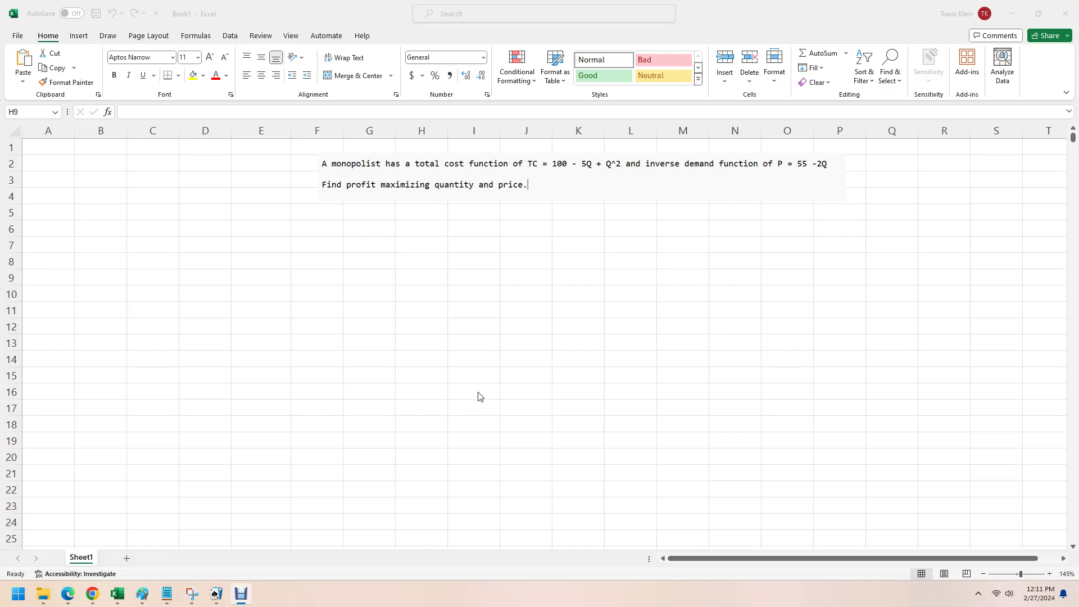
# Zoom in and drag the problem statement picture right toward column G
pyautogui.click(404, 272)
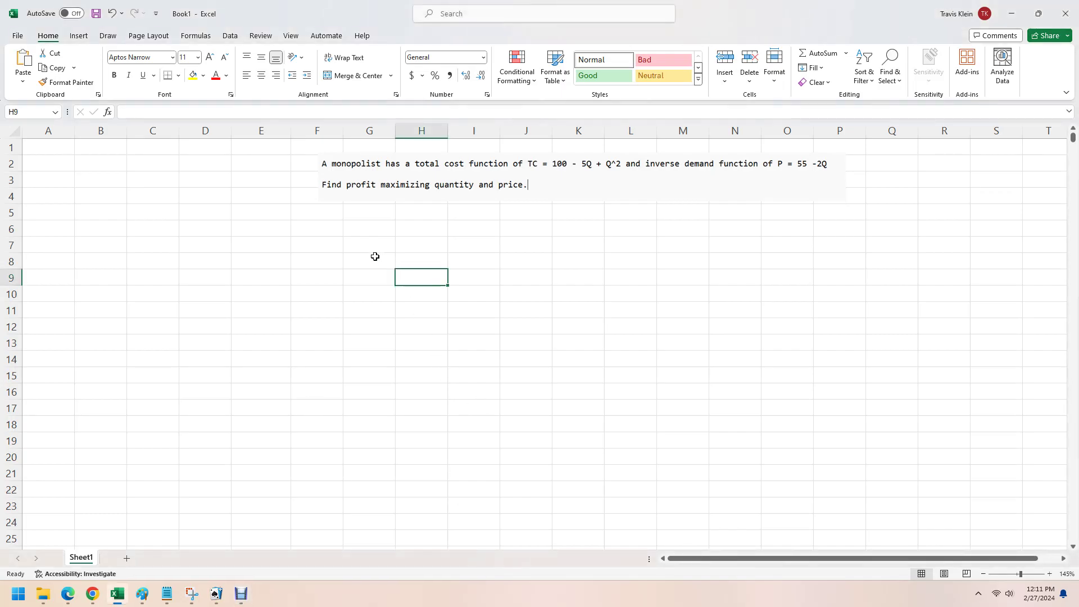
pyautogui.scroll(1, 375, 257)
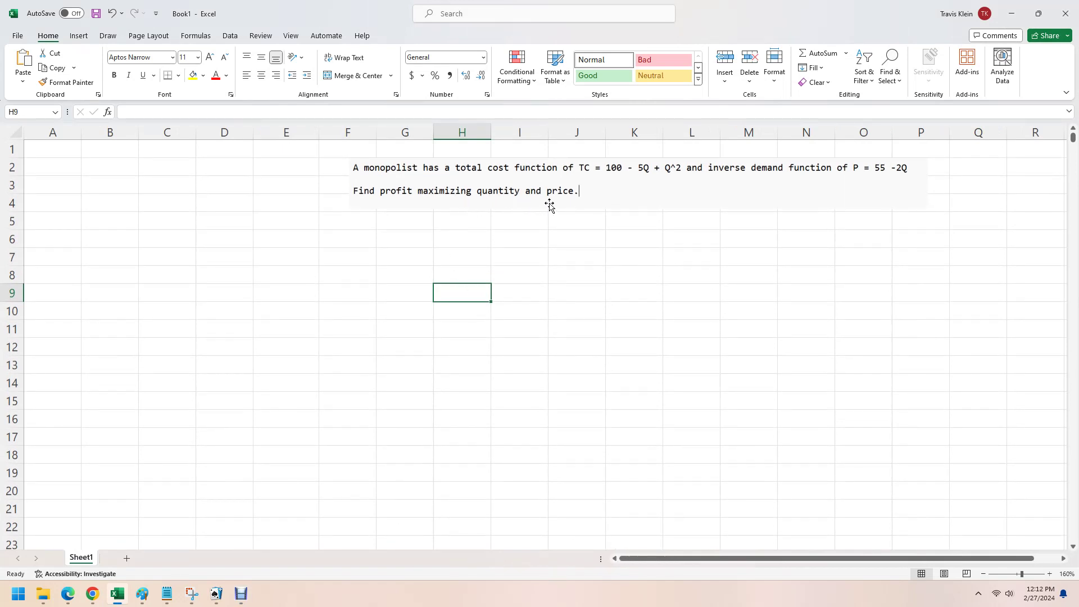
pyautogui.moveTo(529, 182); pyautogui.dragTo(579, 175)
pyautogui.click(480, 269)
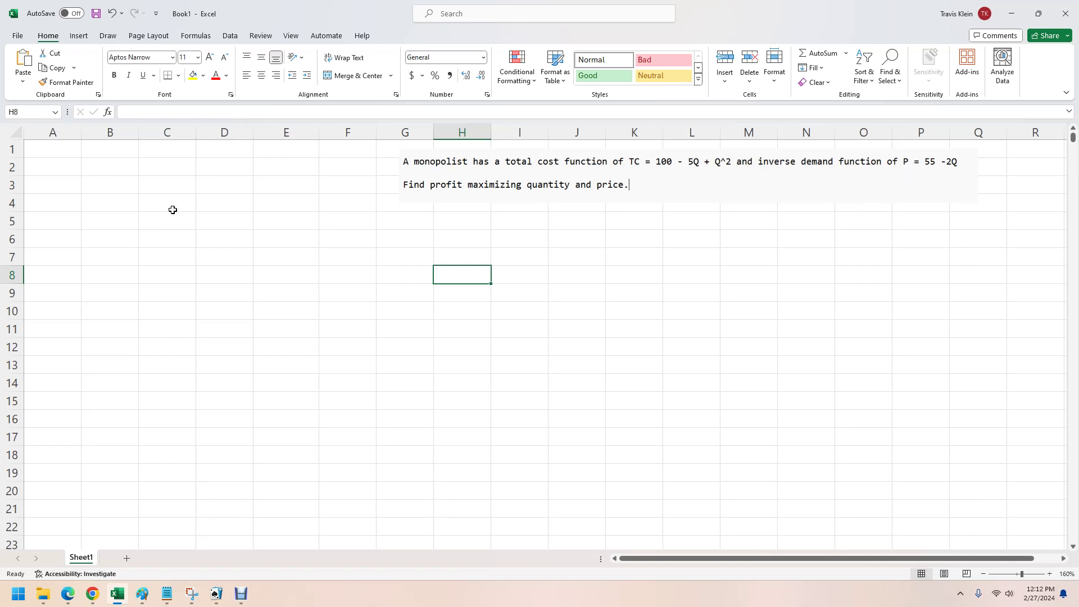
# Label A2:B2 Quantity and Price, with Q and P above them in row 1
pyautogui.click(43, 169)
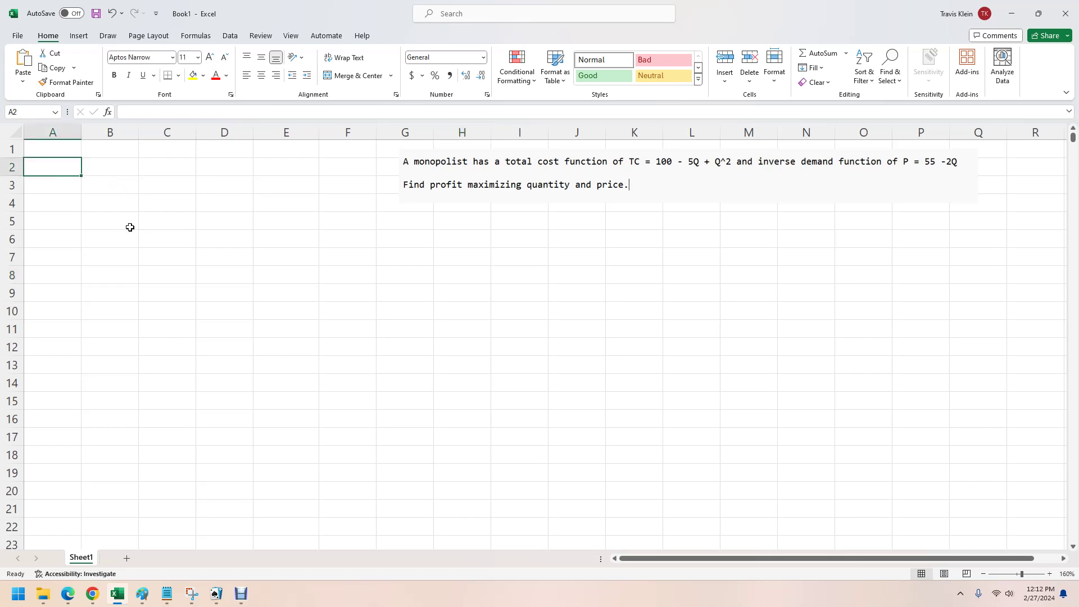
pyautogui.write('P')
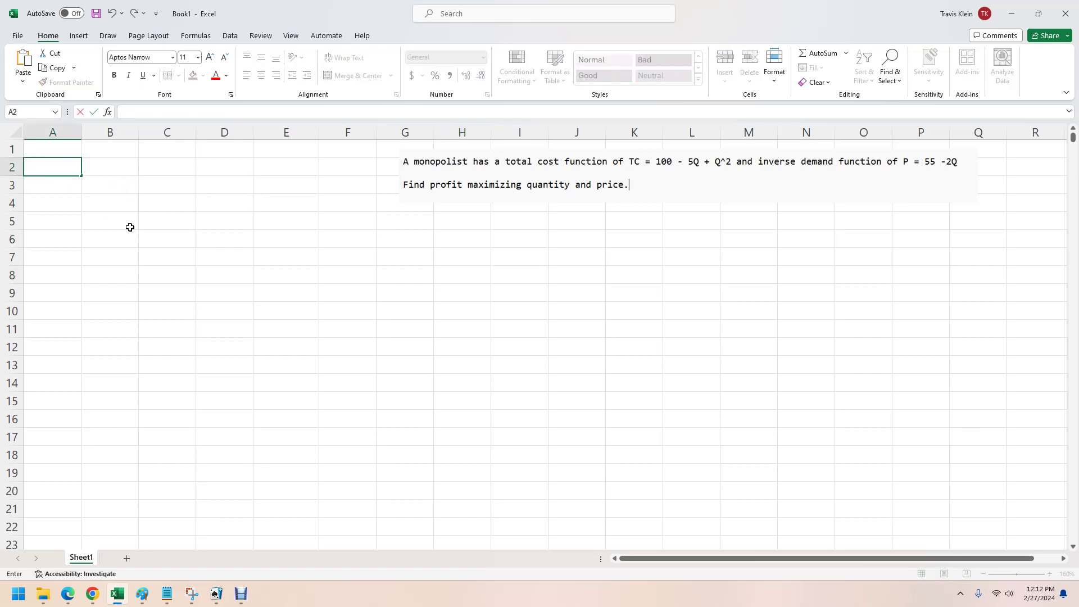
pyautogui.write('Quantity')
pyautogui.press('Tab')
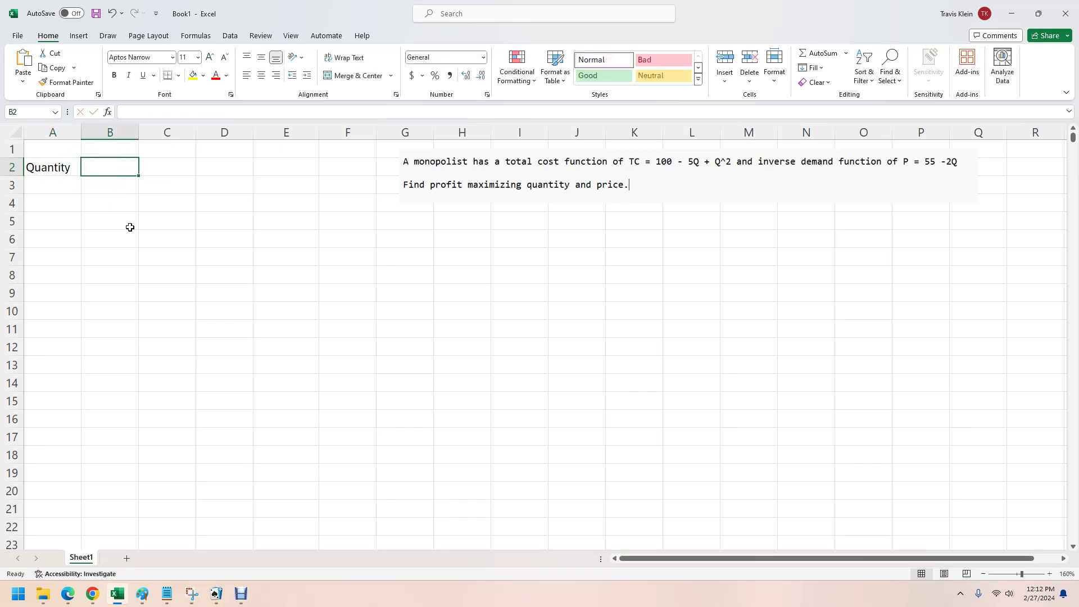
pyautogui.write('Price')
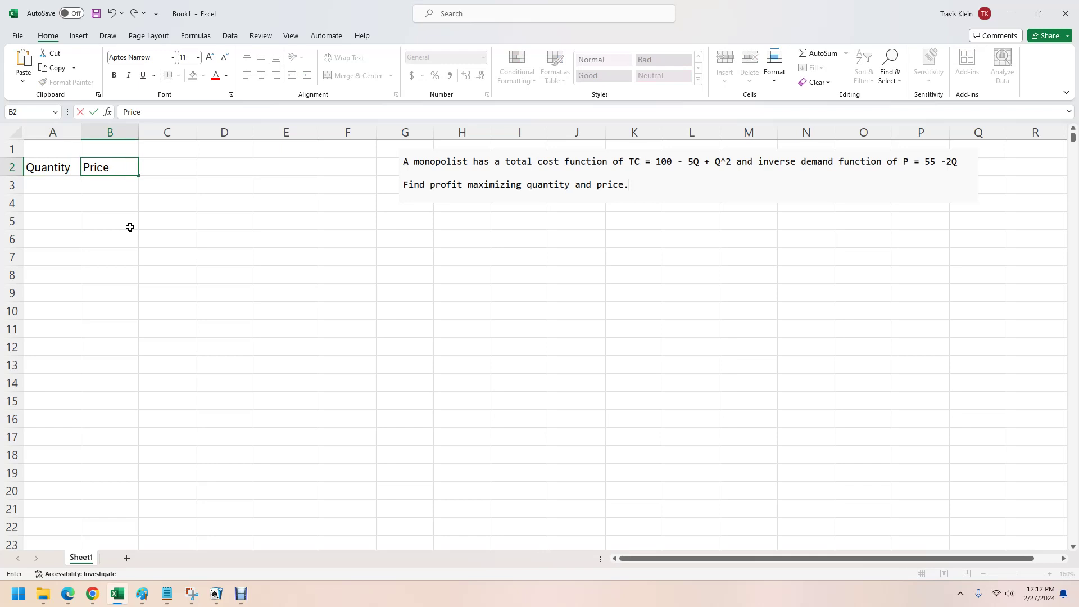
pyautogui.press('Up')
pyautogui.press('Left')
pyautogui.write('Q')
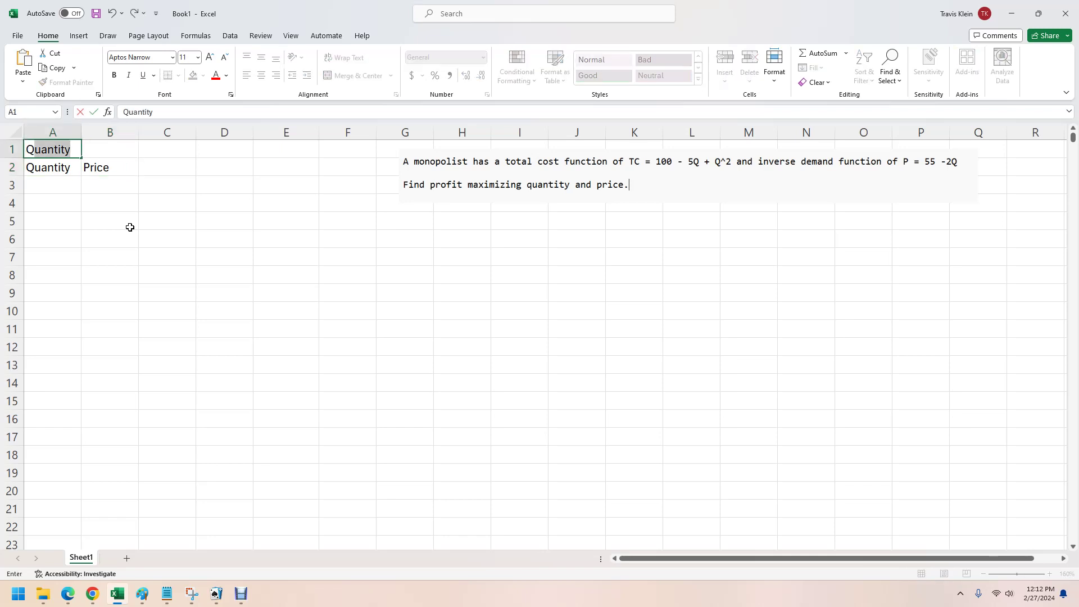
pyautogui.press('Delete')
pyautogui.press('Tab')
pyautogui.write('P')
pyautogui.press('Delete')
pyautogui.press('Tab')
pyautogui.press('Down')
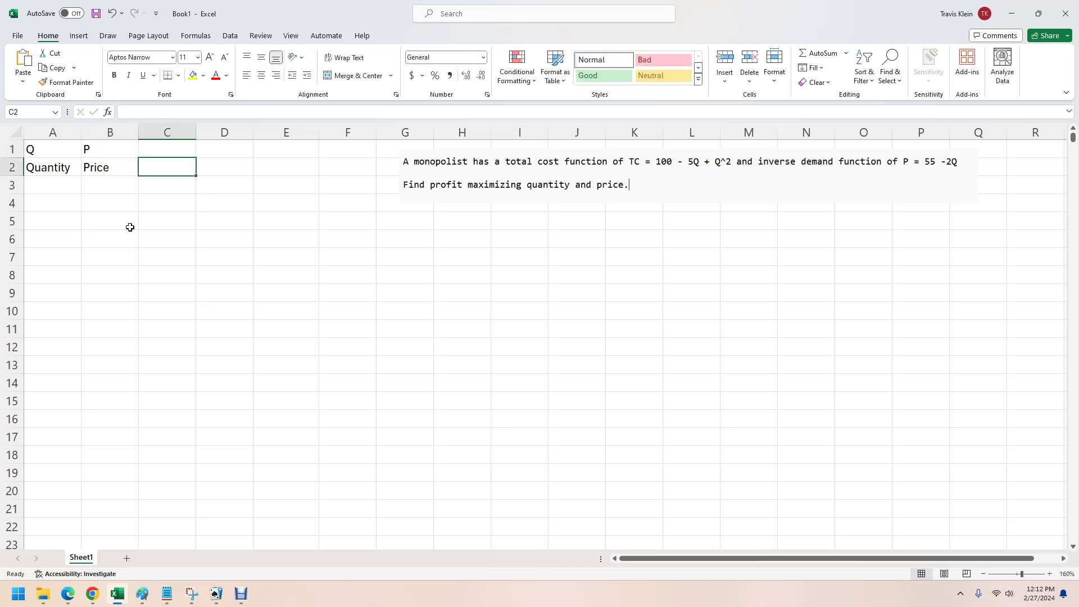
# Add TR in C1 with Total Rev beneath it in C2
pyautogui.press('Up')
pyautogui.write('TR')
pyautogui.press('Return')
pyautogui.write('Total re')
pyautogui.press('BackSpace')
pyautogui.press('BackSpace')
pyautogui.write('Reve')
pyautogui.press('BackSpace')
pyautogui.press('Tab')
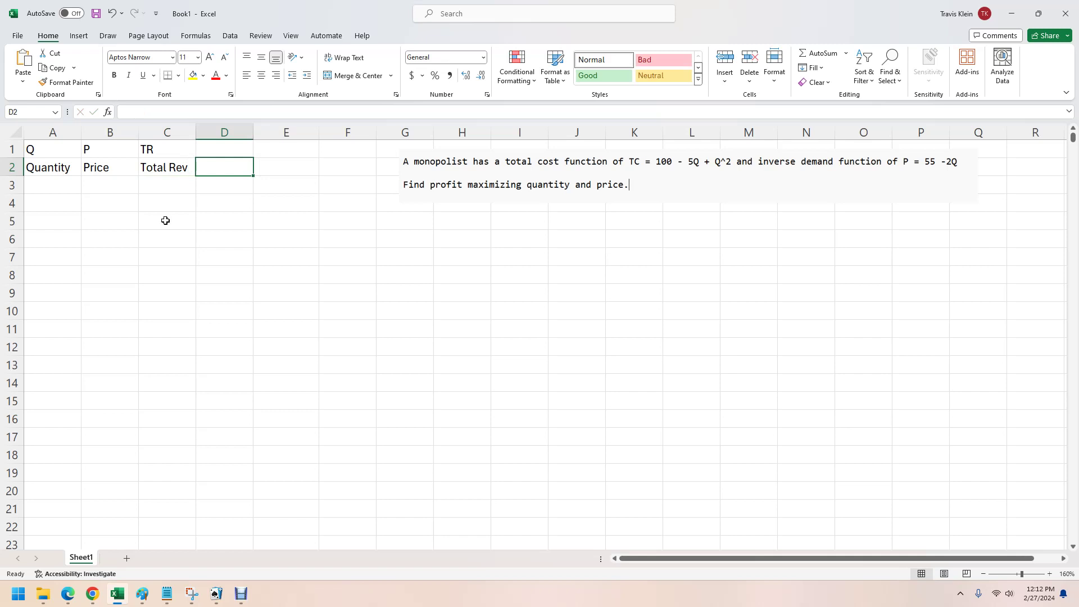
# Insert a blank row above the headers and note P*Q above TR
pyautogui.rightClick(11, 148)
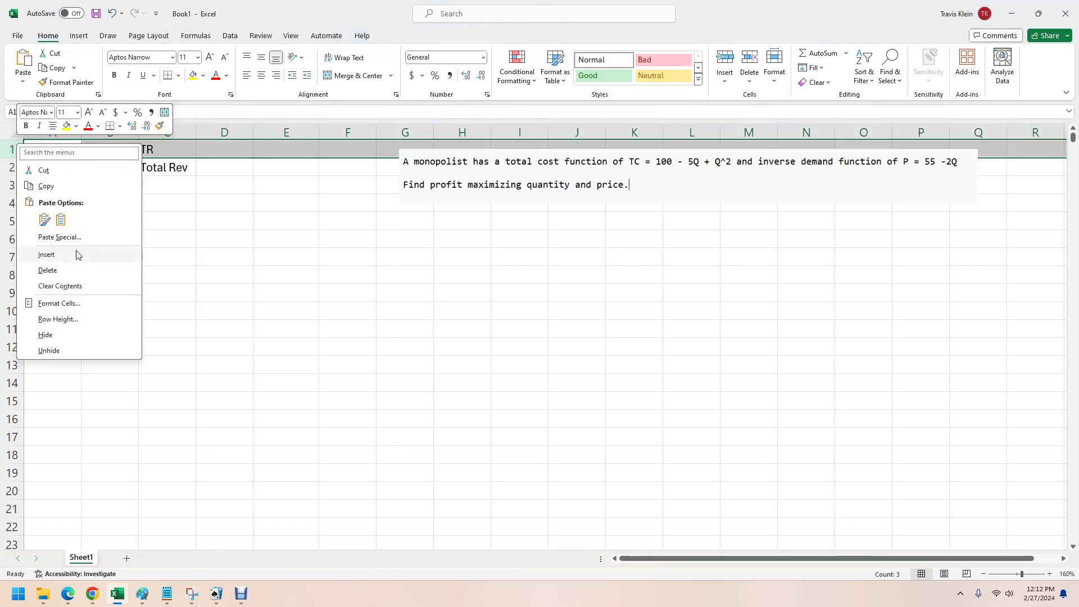
pyautogui.click(40, 253)
pyautogui.click(171, 151)
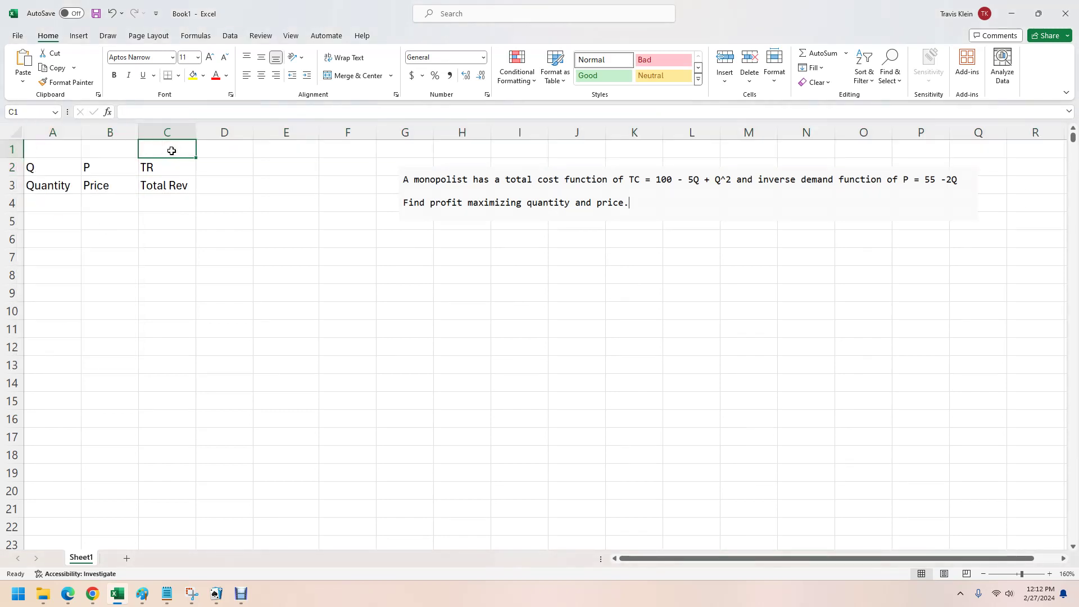
pyautogui.write('P*')
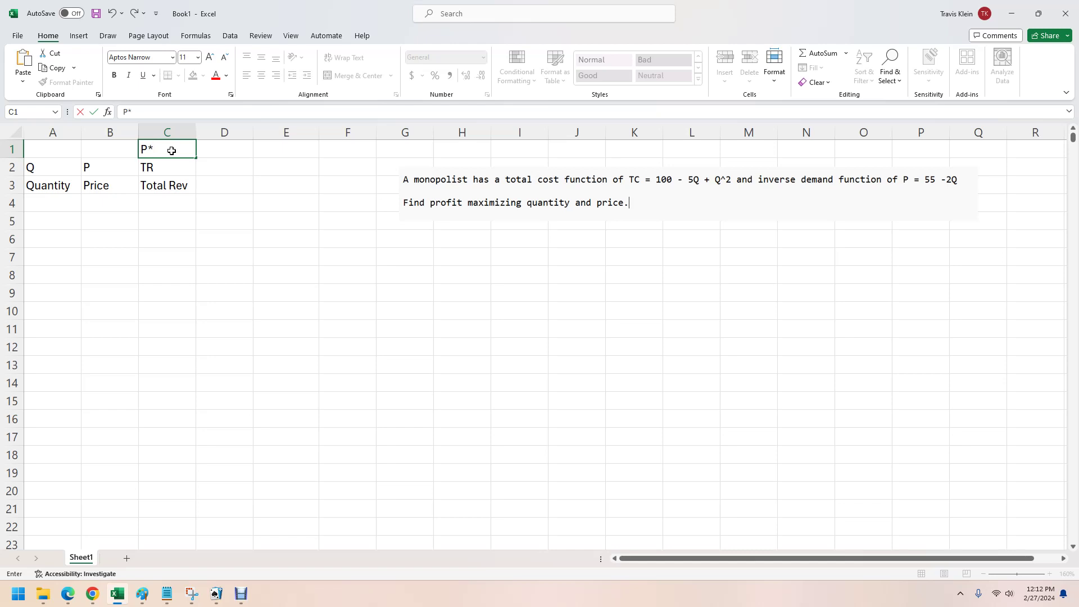
pyautogui.write('Q')
pyautogui.click(185, 185)
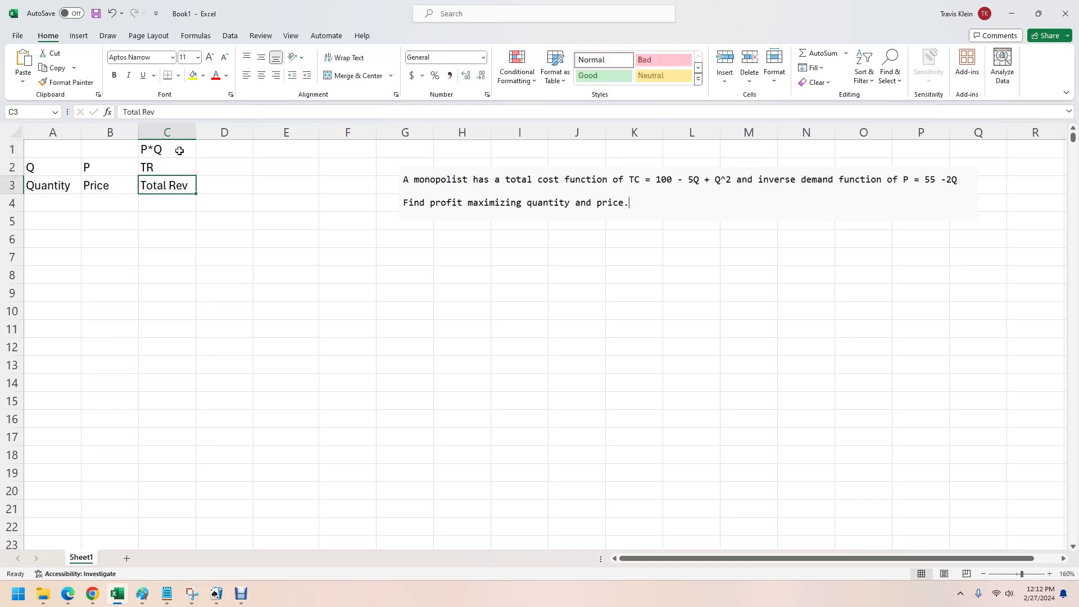
# Head column D with TC and Total Cost, noting ATC*Q above them
pyautogui.click(215, 149)
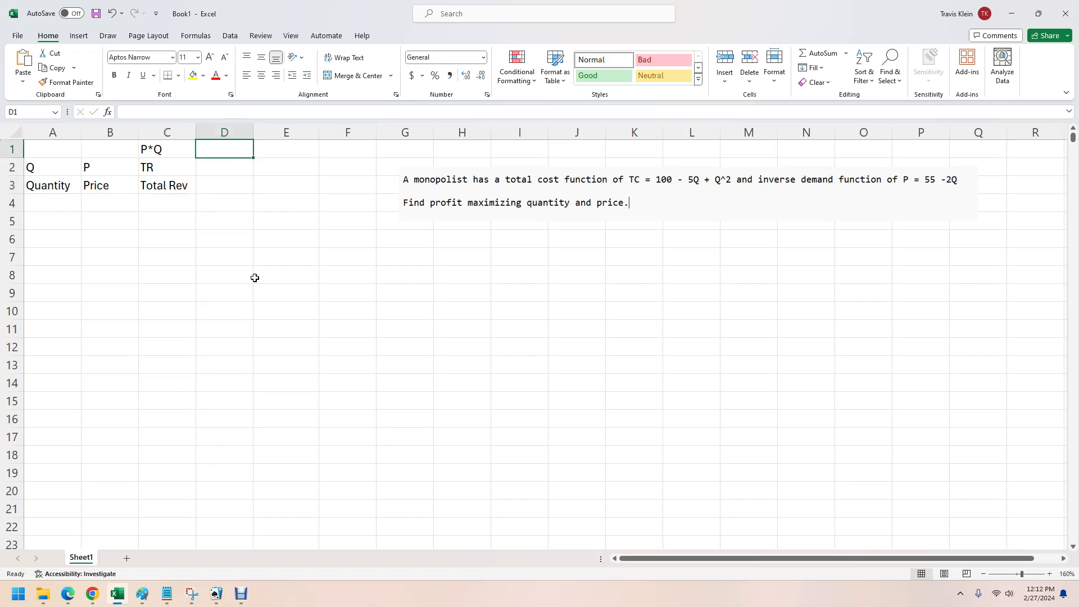
pyautogui.keyDown('ctrl'); pyautogui.scroll(2, 252, 256); pyautogui.keyUp('ctrl')
pyautogui.keyDown('ctrl'); pyautogui.scroll(1, 251, 256); pyautogui.keyUp('ctrl')
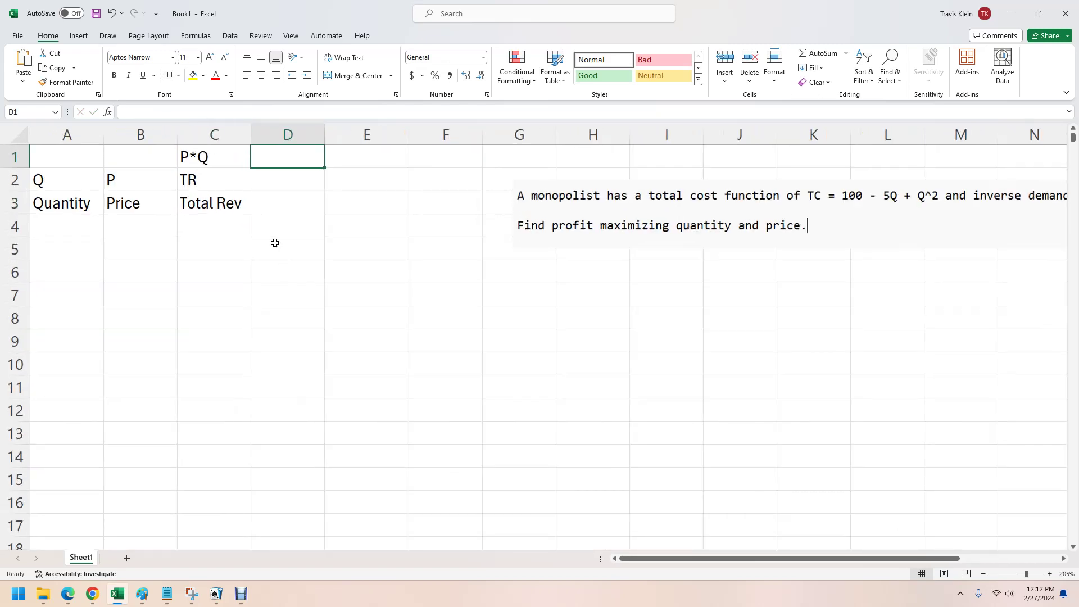
pyautogui.click(277, 207)
pyautogui.click(286, 177)
pyautogui.write('TC')
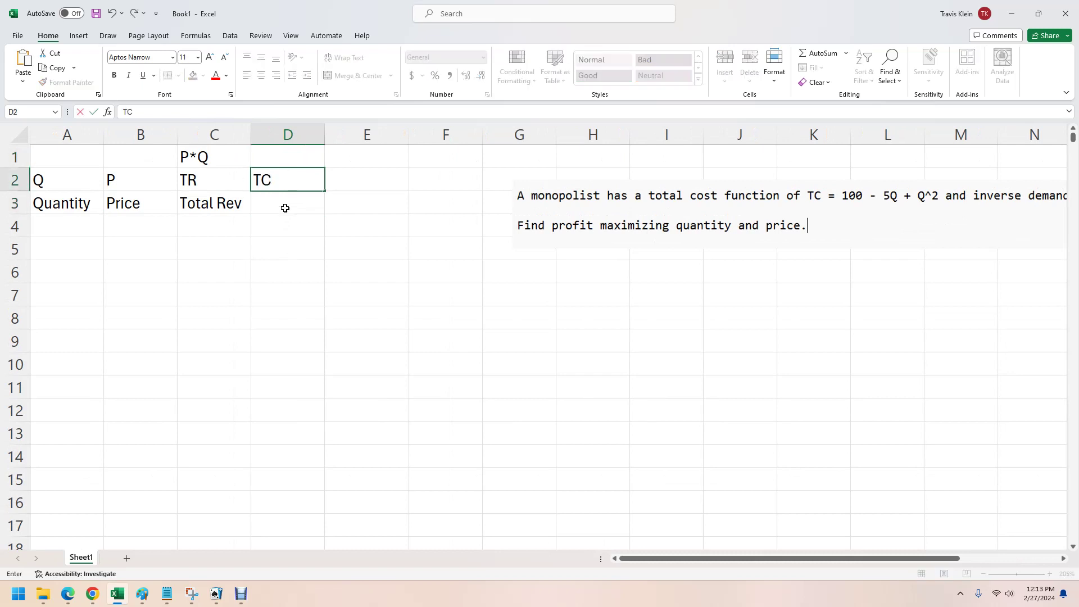
pyautogui.press('Return')
pyautogui.write('Total')
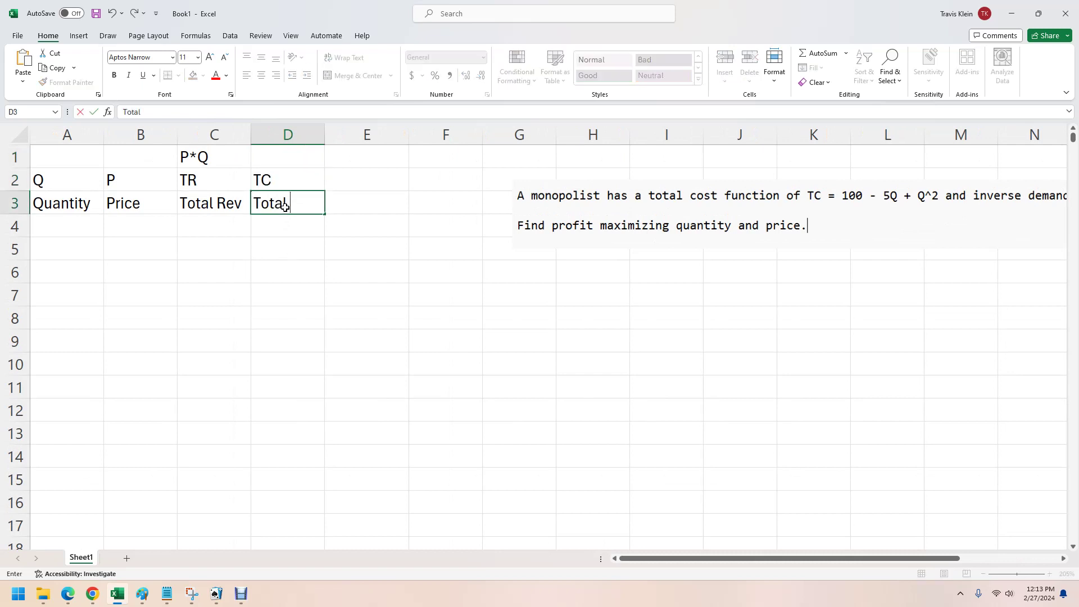
pyautogui.write(' Cost')
pyautogui.press('Up')
pyautogui.press('Up')
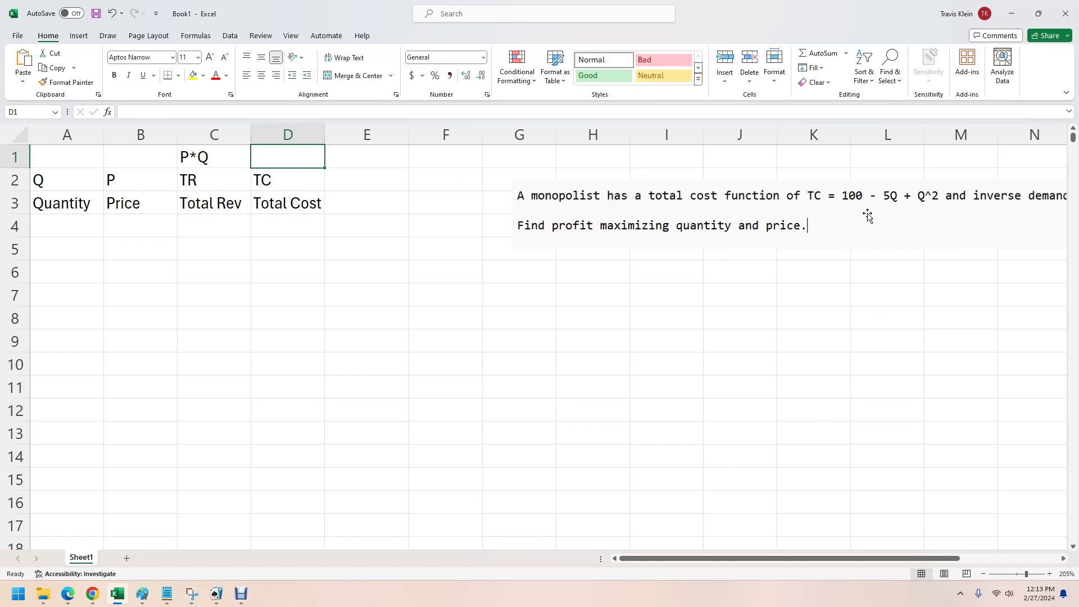
pyautogui.write('AT')
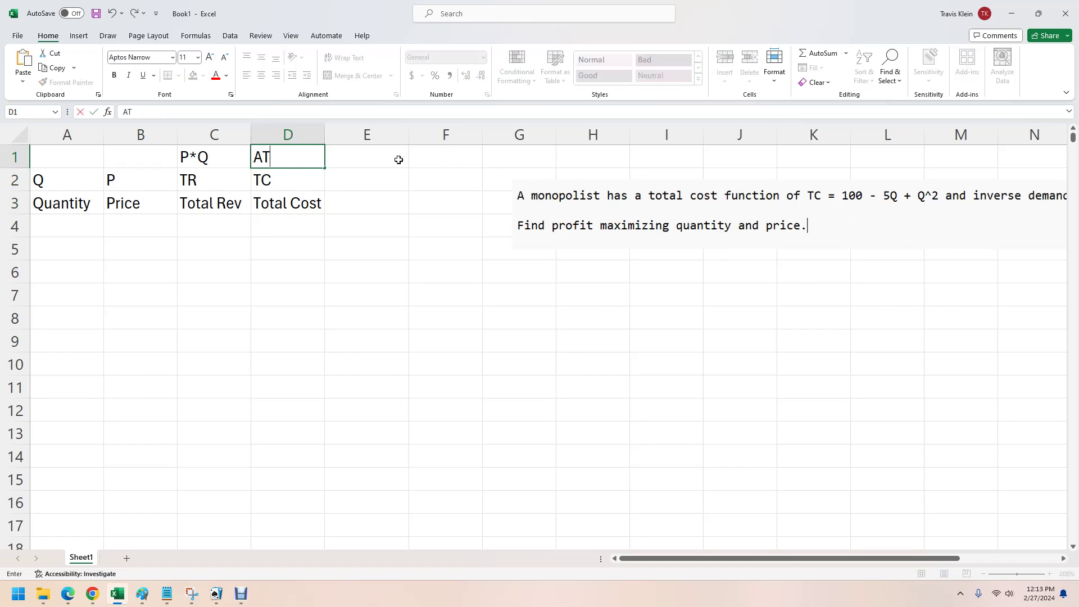
pyautogui.write('C*Q')
pyautogui.press('Return')
pyautogui.press('Right')
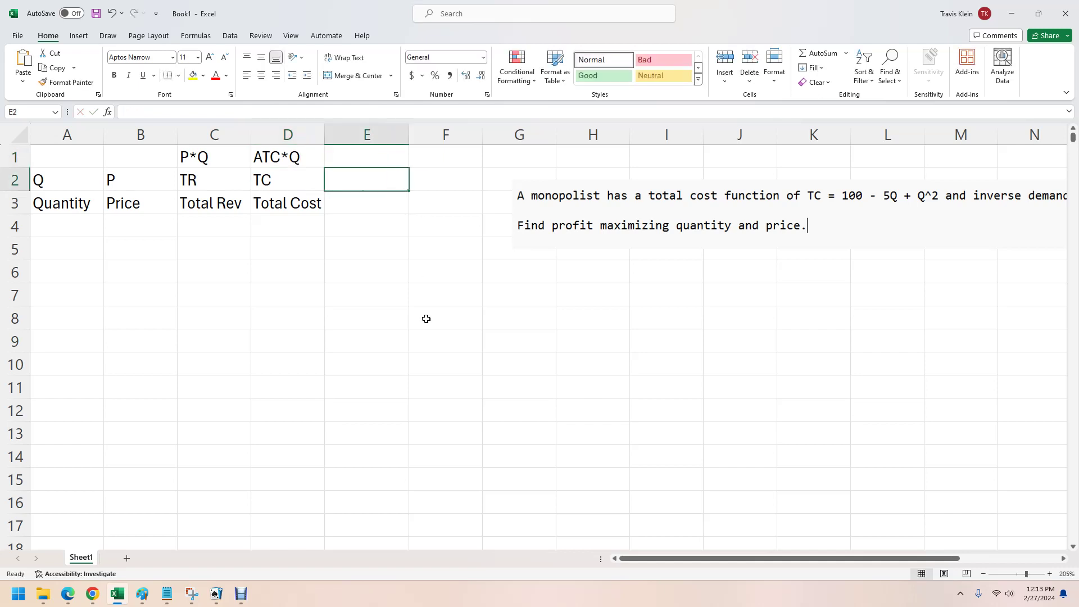
# Label column E Profit with TR-TC, and column F ATC with TC/Q begun
pyautogui.click(387, 198)
pyautogui.write('P')
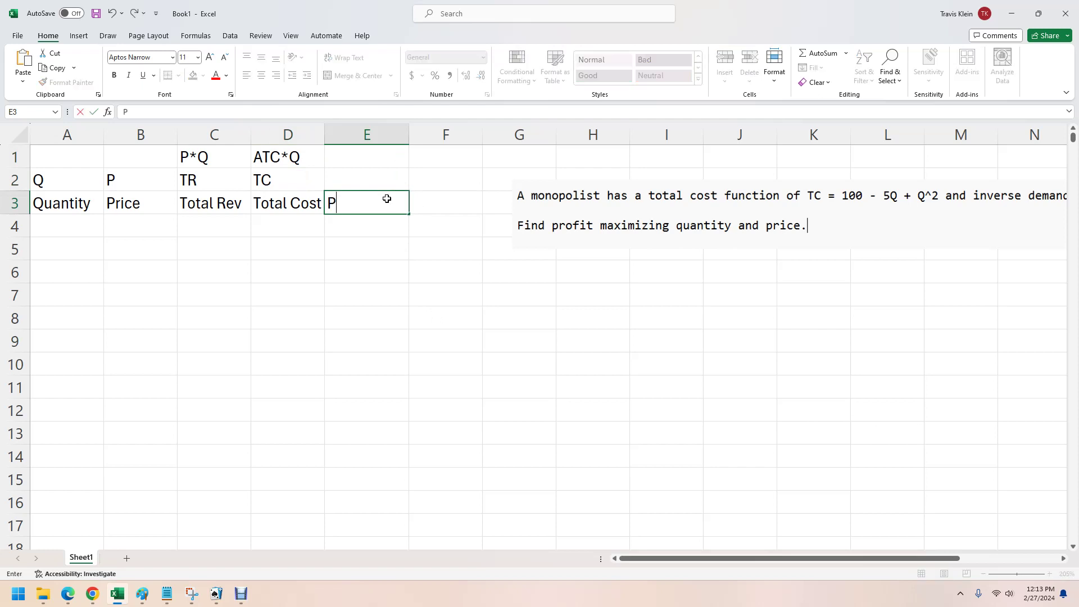
pyautogui.write('rofit')
pyautogui.press('Up')
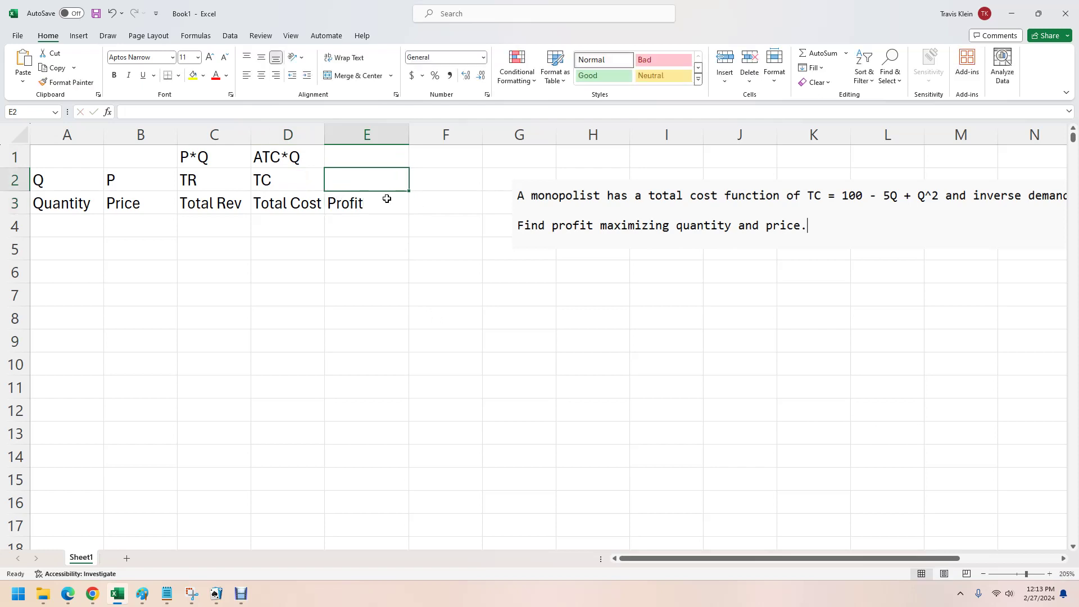
pyautogui.write('TR-TC')
pyautogui.press('Tab')
pyautogui.press('Down')
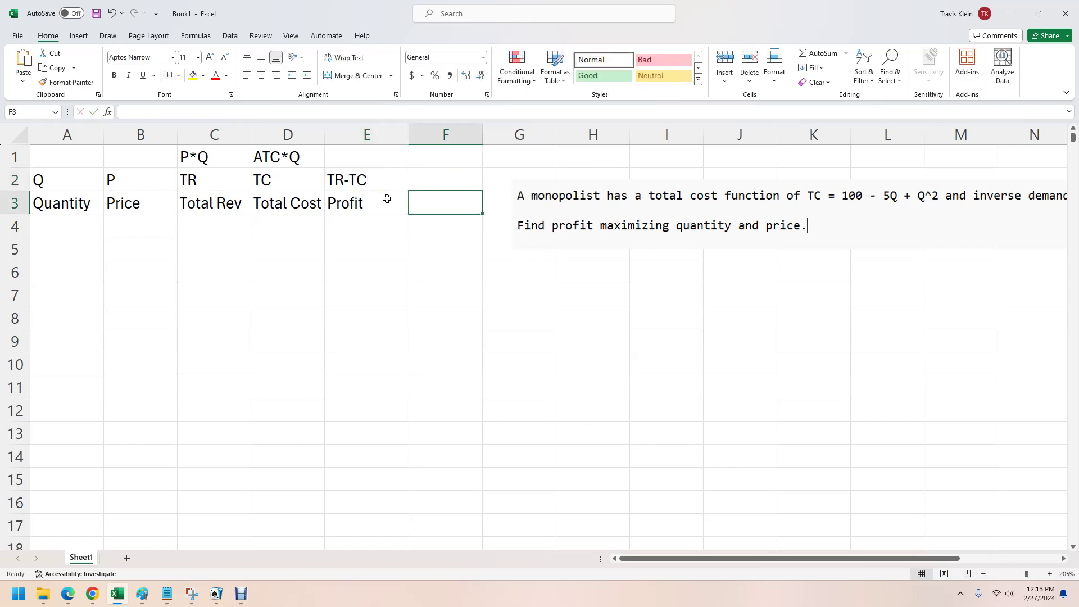
pyautogui.write('A')
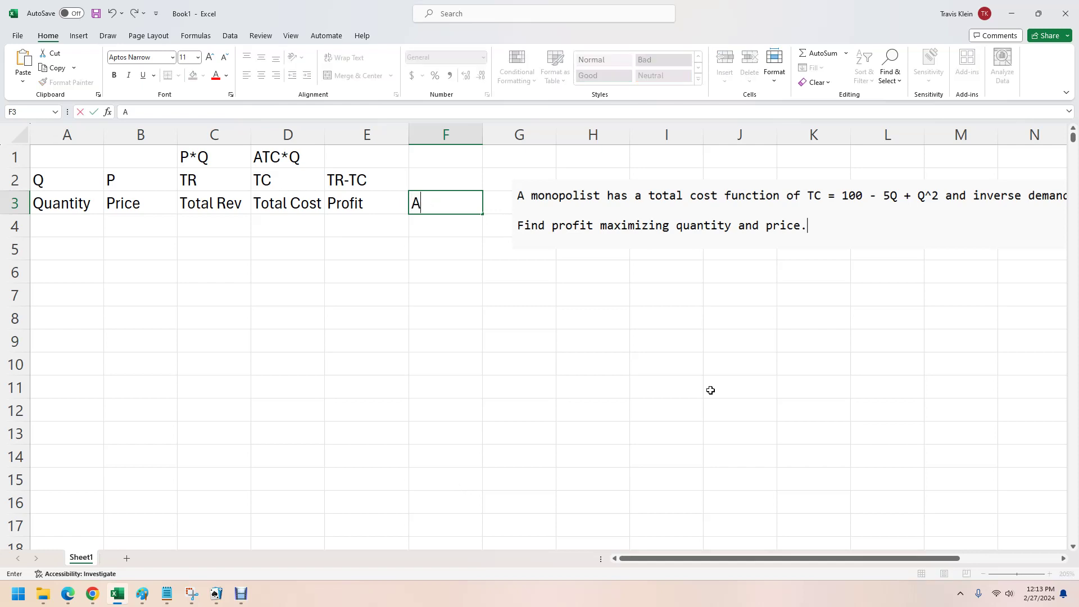
pyautogui.write('TC')
pyautogui.click(435, 184)
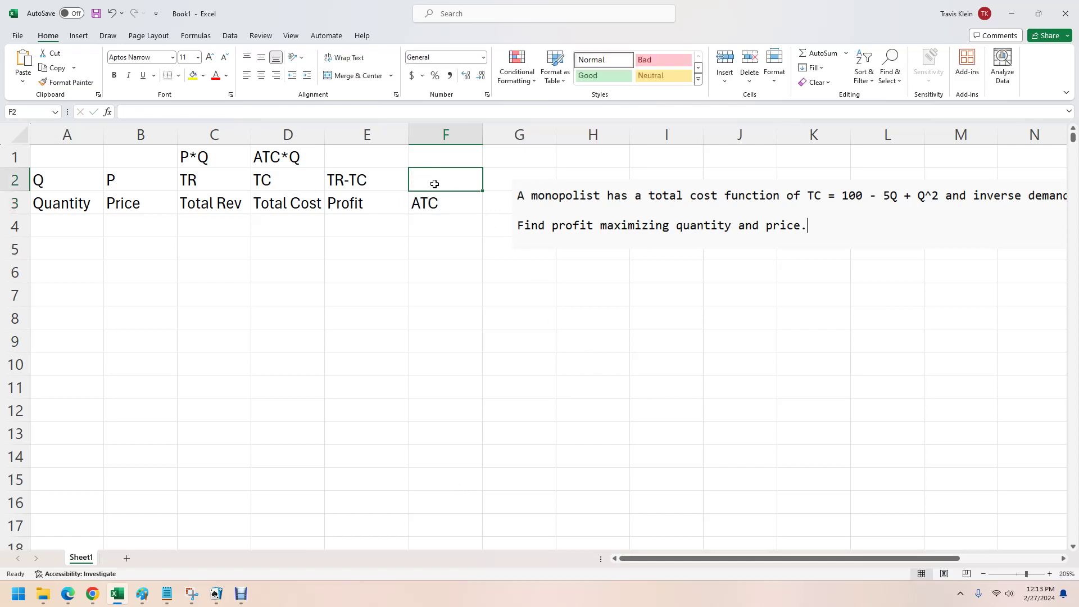
pyautogui.write('TC/Q')
# Finish TC/Q and fill column A with quantities 0, 1, 2 extended down to 41
pyautogui.click(745, 335)
pyautogui.click(90, 232)
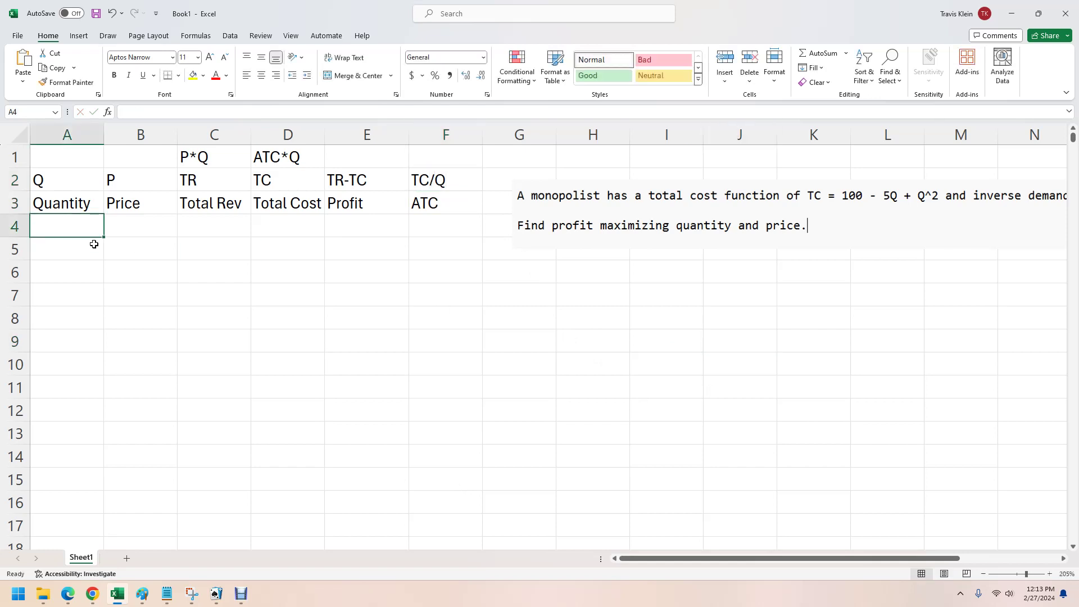
pyautogui.write('0')
pyautogui.press('Return')
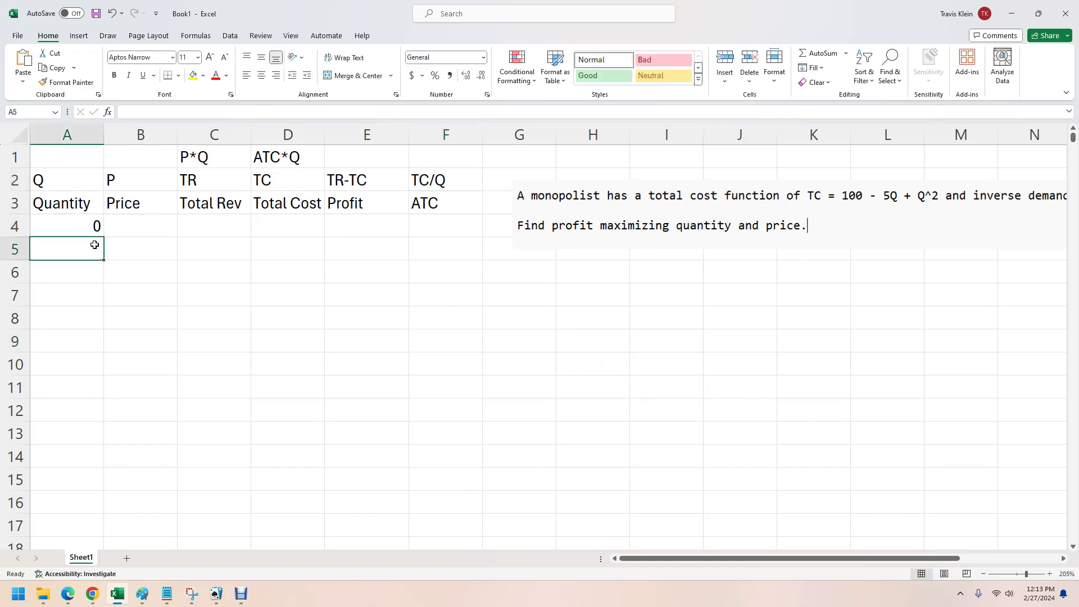
pyautogui.write('1')
pyautogui.press('Return')
pyautogui.write('2')
pyautogui.press('Return')
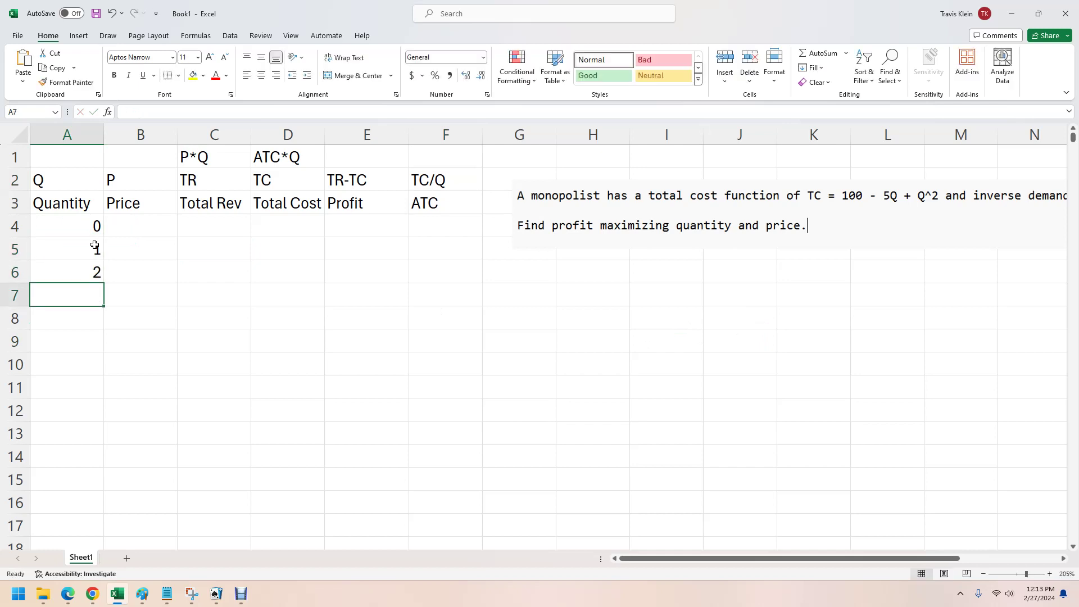
pyautogui.click(93, 226)
pyautogui.moveTo(93, 226); pyautogui.dragTo(74, 543)
pyautogui.click(163, 489)
# Move the problem text picture beside the table
pyautogui.scroll(9, 163, 490)
pyautogui.click(124, 232)
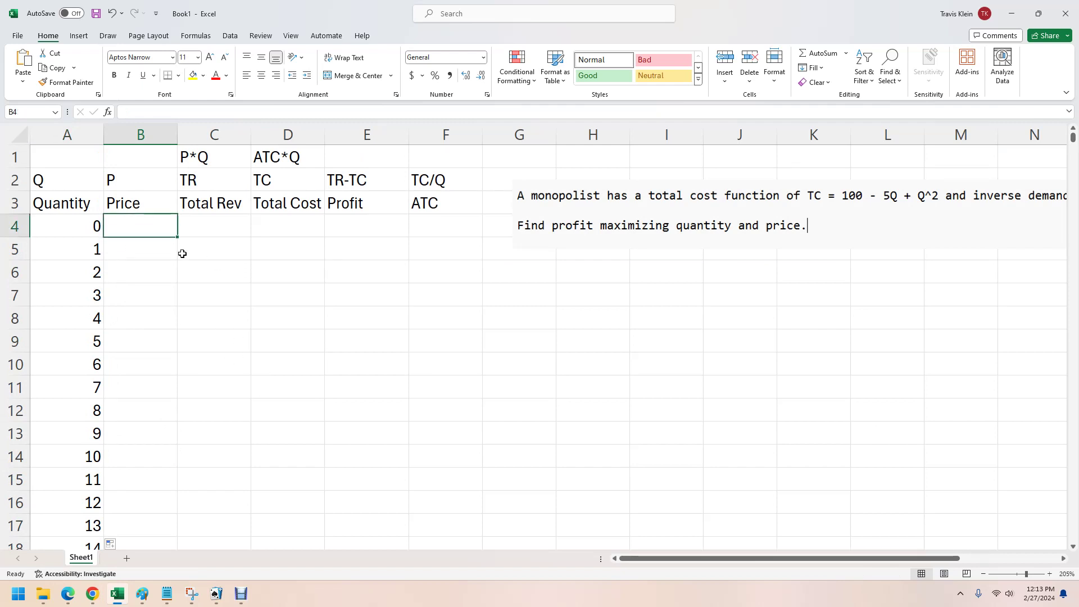
pyautogui.moveTo(962, 214); pyautogui.dragTo(665, 265)
# Enter =55-2*A4 in B4 and copy it down the whole Price column
pyautogui.click(659, 335)
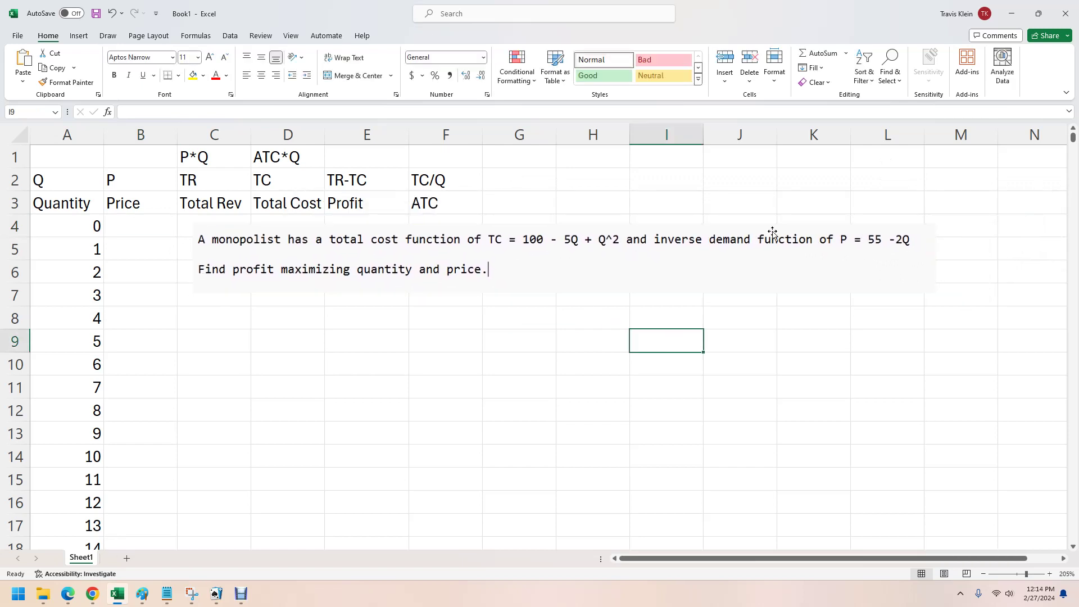
pyautogui.click(130, 221)
pyautogui.write('=')
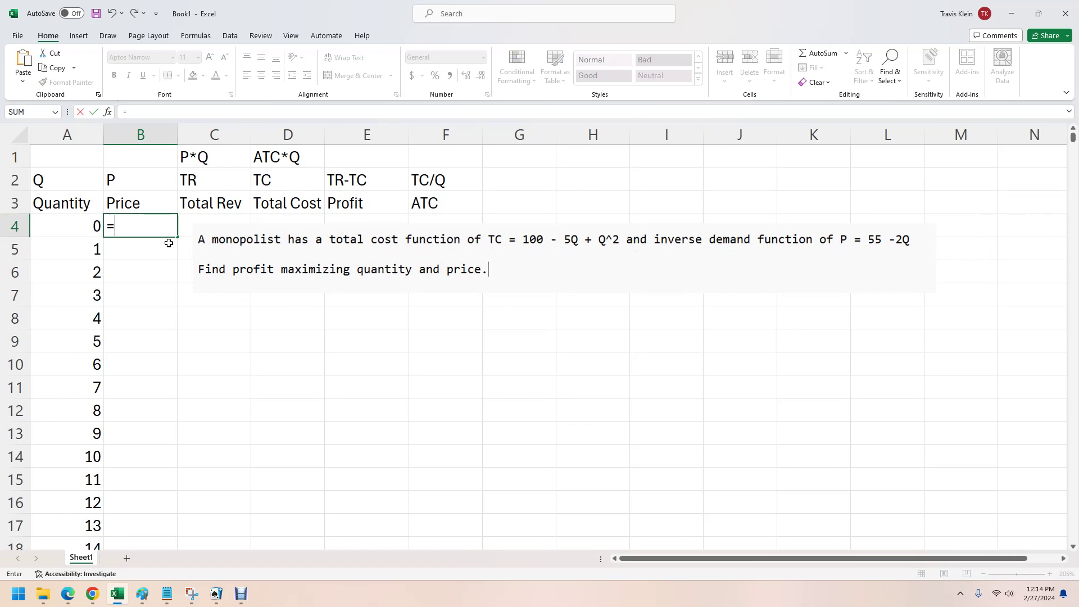
pyautogui.write('55-2*')
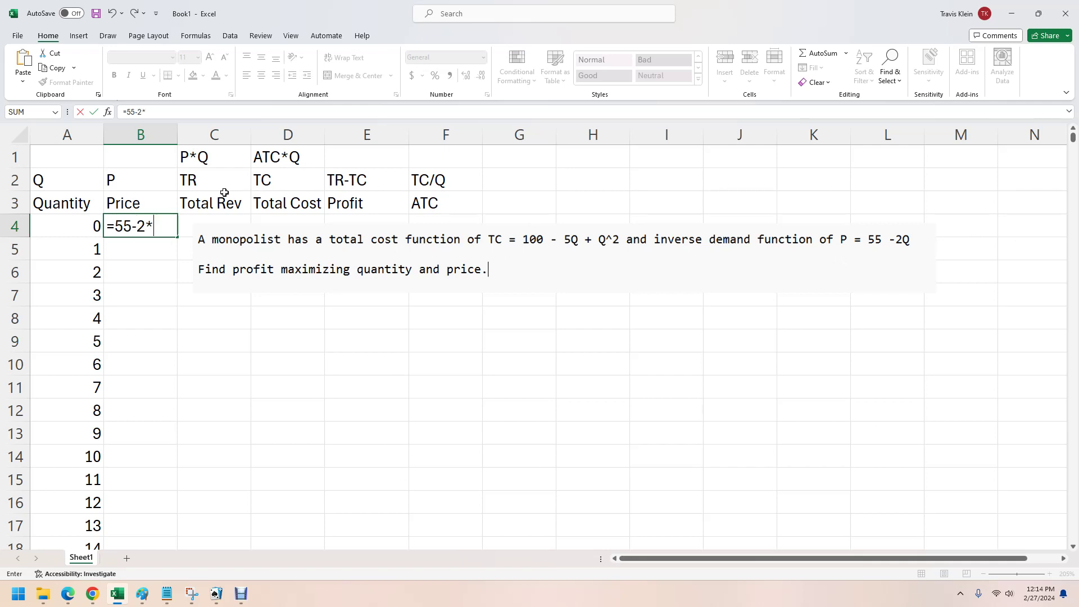
pyautogui.click(66, 220)
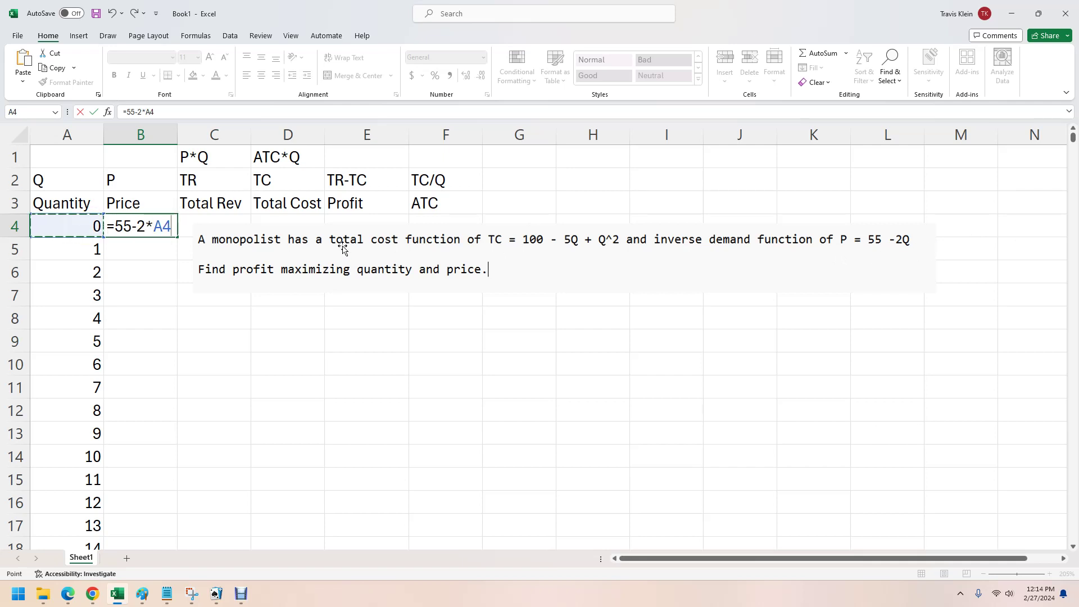
pyautogui.press('Return')
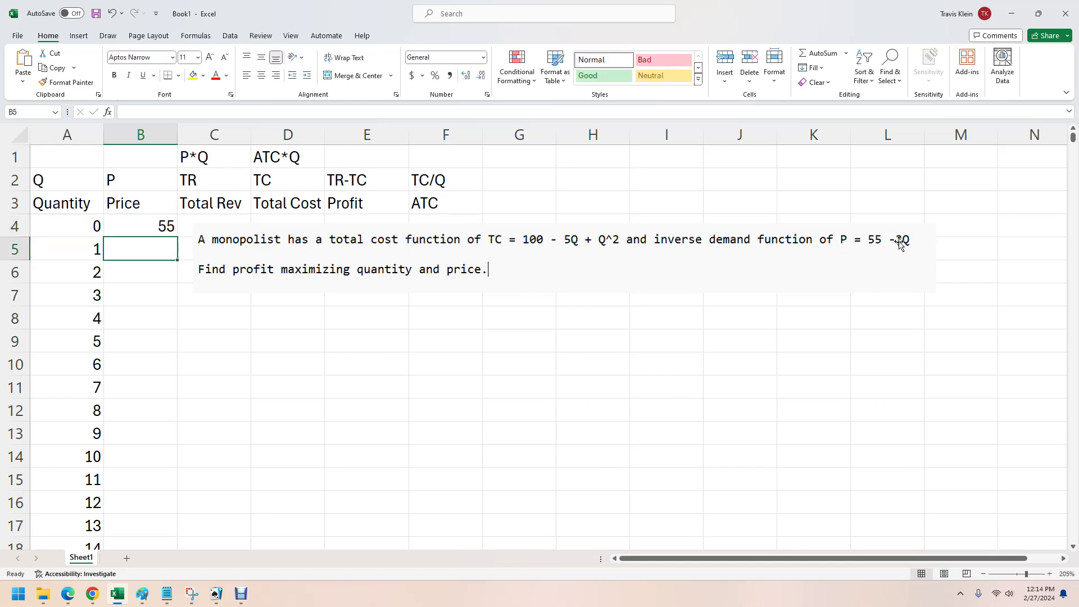
pyautogui.click(171, 225)
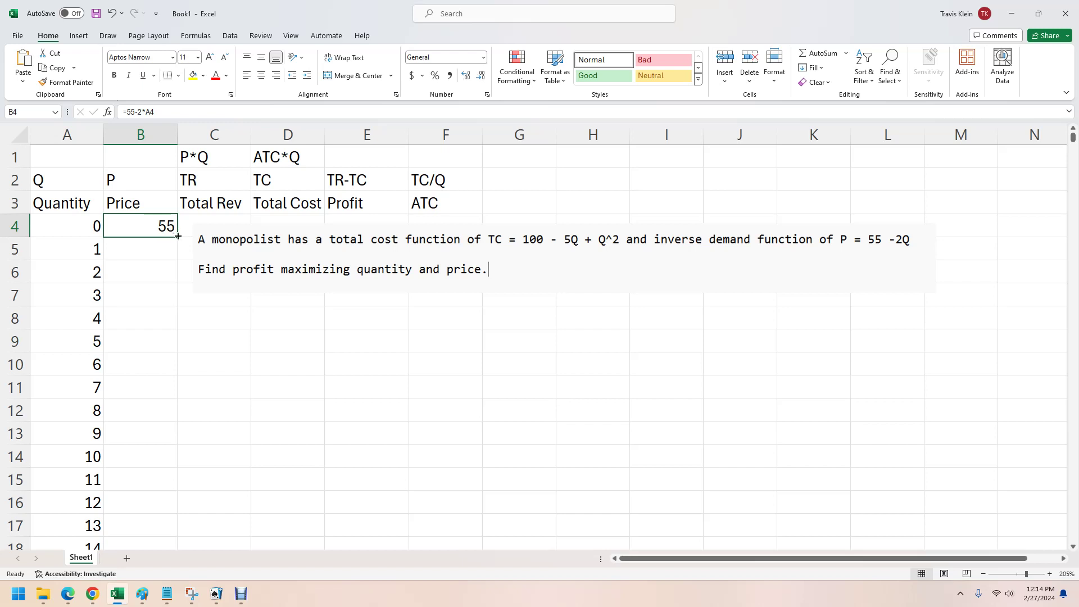
pyautogui.doubleClick(178, 236)
pyautogui.click(151, 473)
pyautogui.click(208, 457)
pyautogui.scroll(-3, 208, 458)
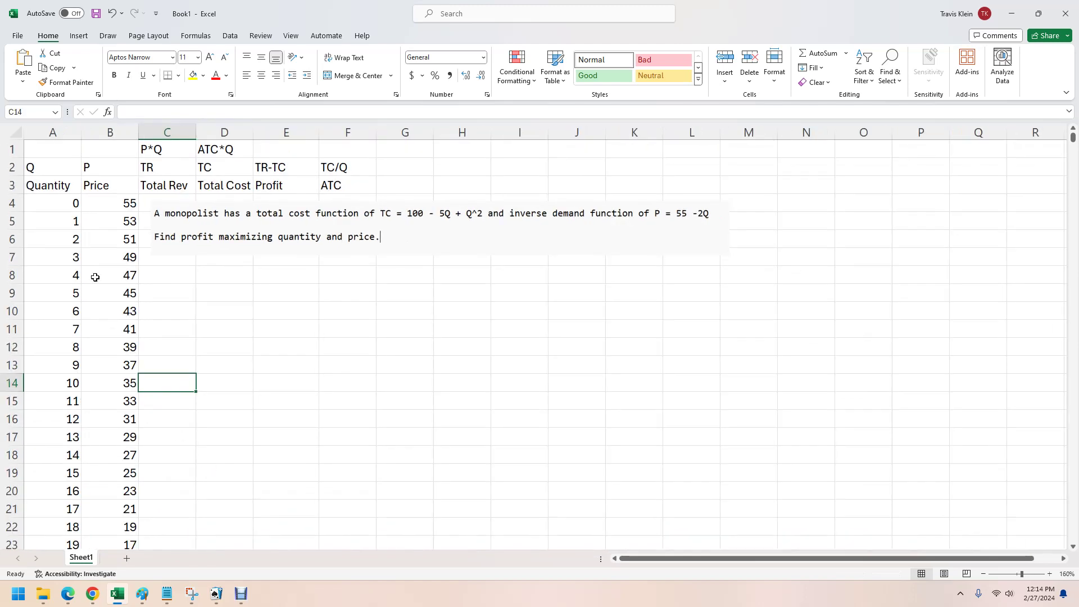
# Move the problem text picture up and right, clear of the table
pyautogui.click(486, 230)
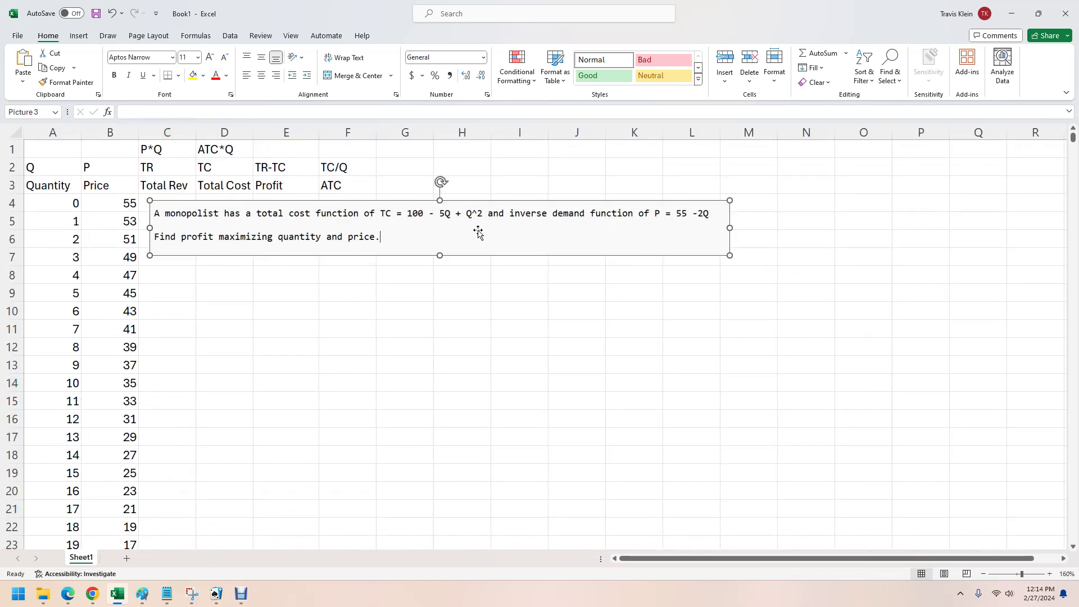
pyautogui.moveTo(486, 230); pyautogui.dragTo(699, 197)
pyautogui.click(634, 257)
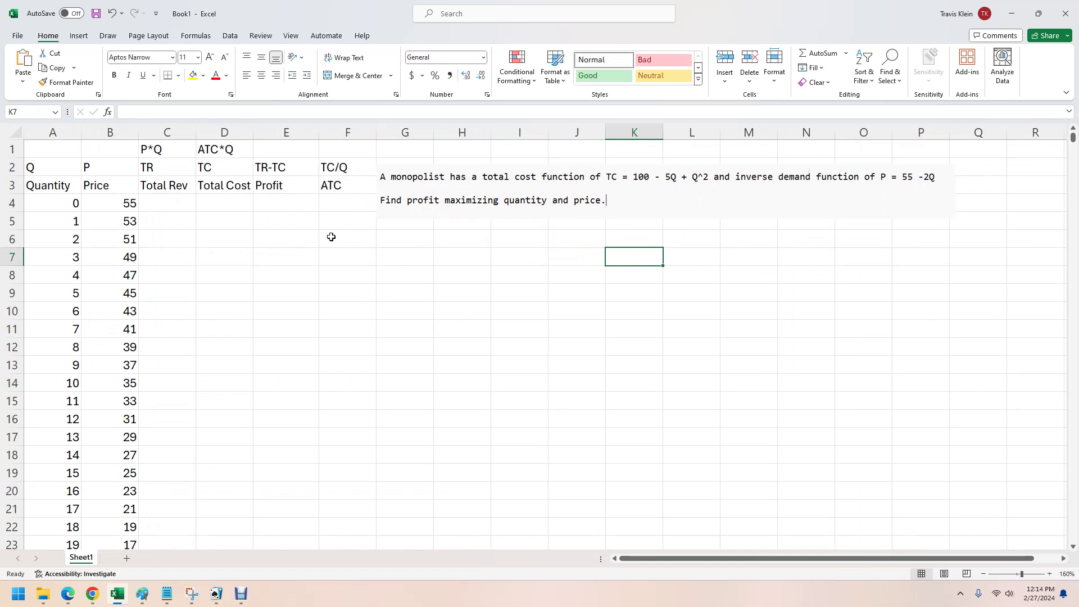
# Enter =A4*B4 in C4 and copy it down the Total Rev column
pyautogui.click(150, 205)
pyautogui.write('=')
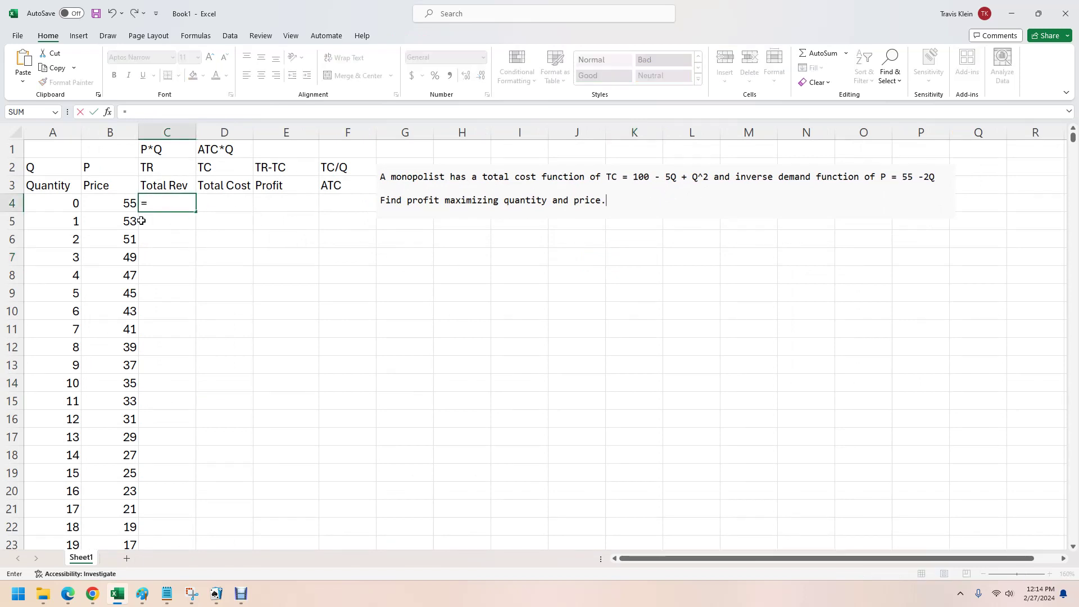
pyautogui.click(67, 205)
pyautogui.write('*')
pyautogui.click(112, 199)
pyautogui.press('Return')
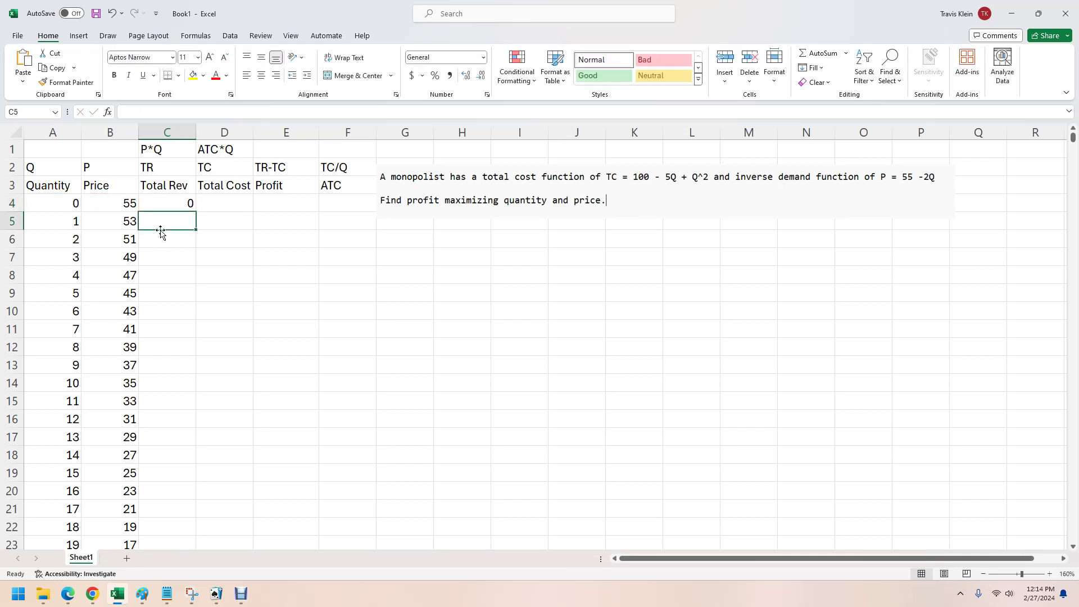
pyautogui.click(182, 210)
pyautogui.doubleClick(195, 211)
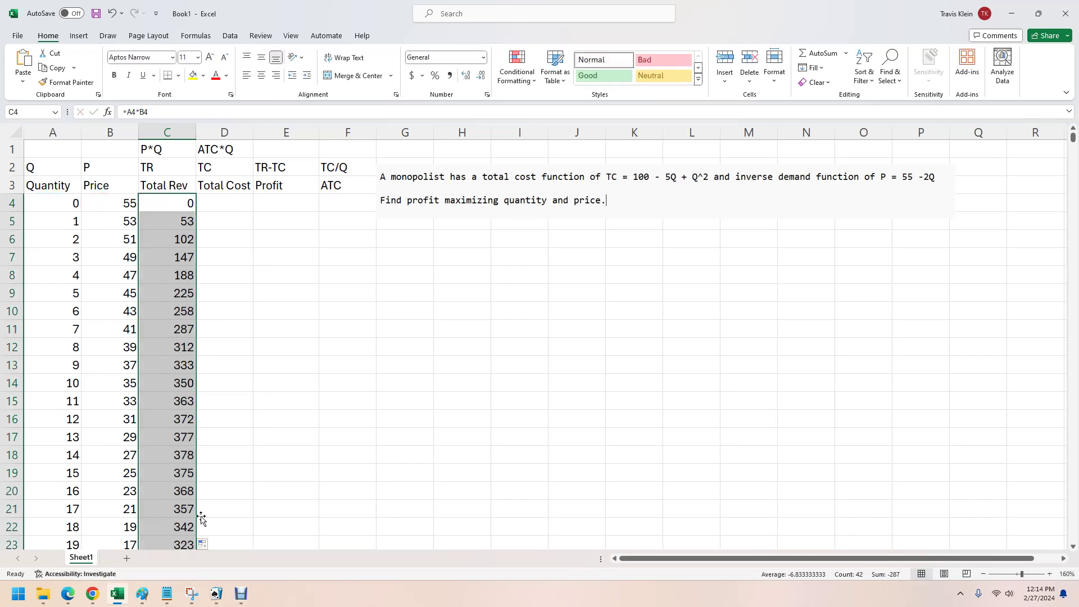
pyautogui.click(224, 448)
pyautogui.scroll(-2, 183, 399)
pyautogui.scroll(-3, 183, 399)
pyautogui.scroll(-1, 184, 453)
pyautogui.scroll(1, 181, 361)
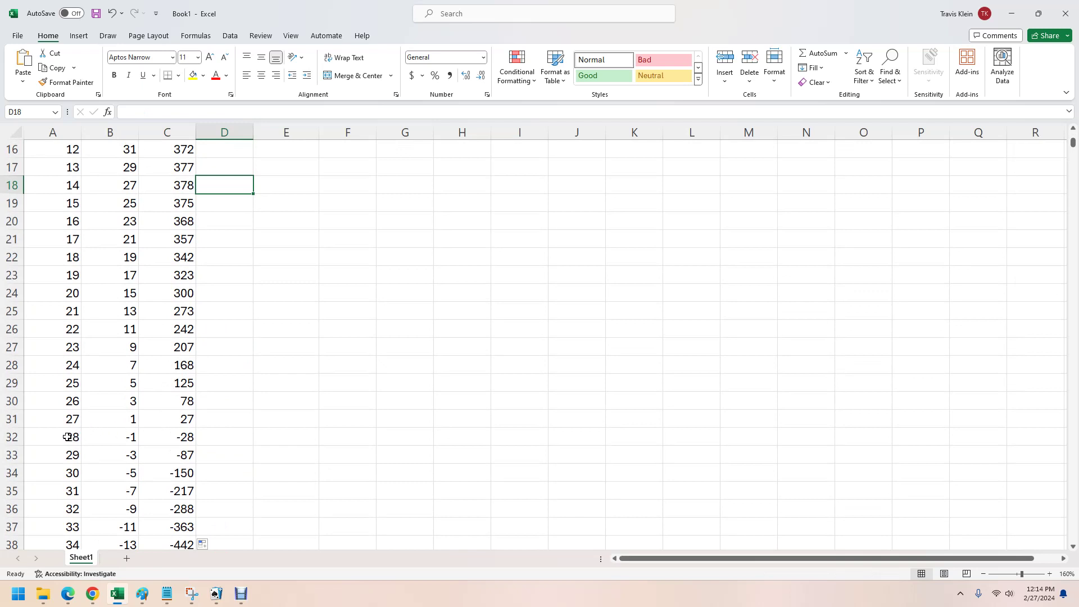
pyautogui.click(46, 437)
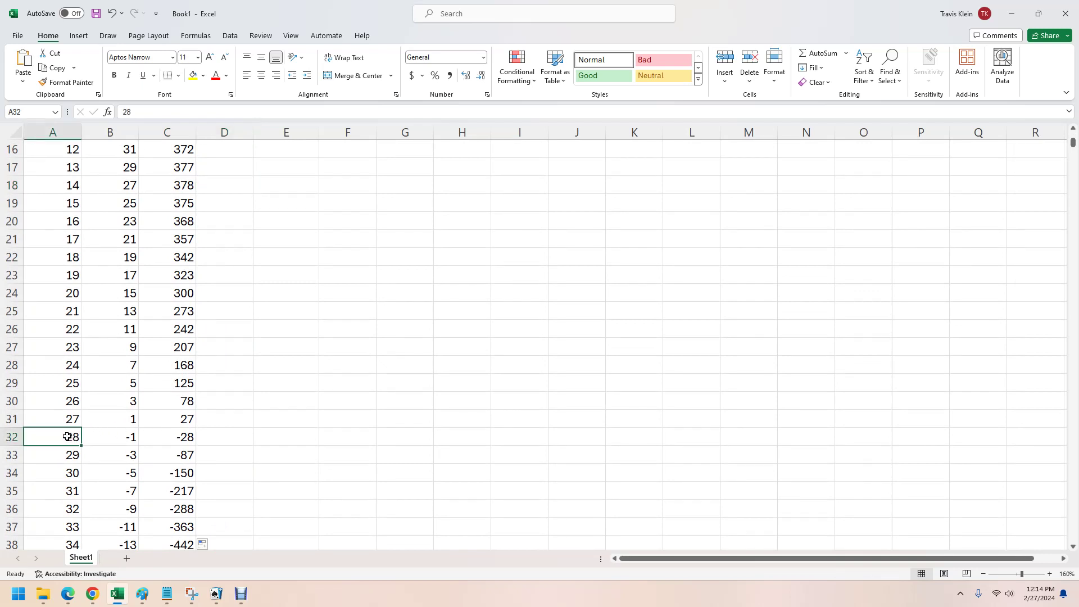
pyautogui.click(104, 423)
pyautogui.click(99, 439)
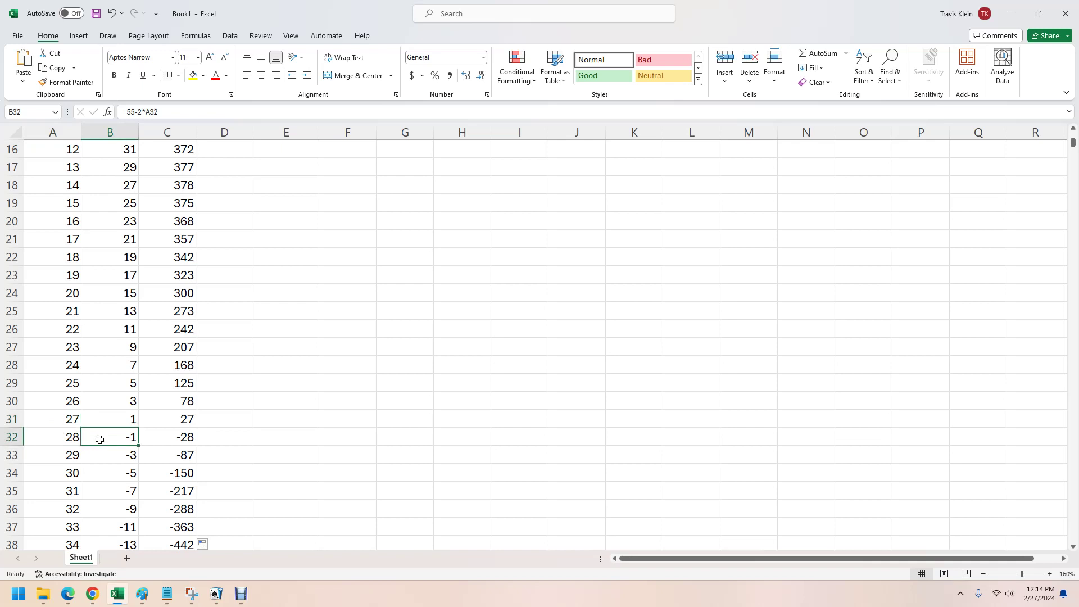
pyautogui.moveTo(70, 438); pyautogui.dragTo(147, 434)
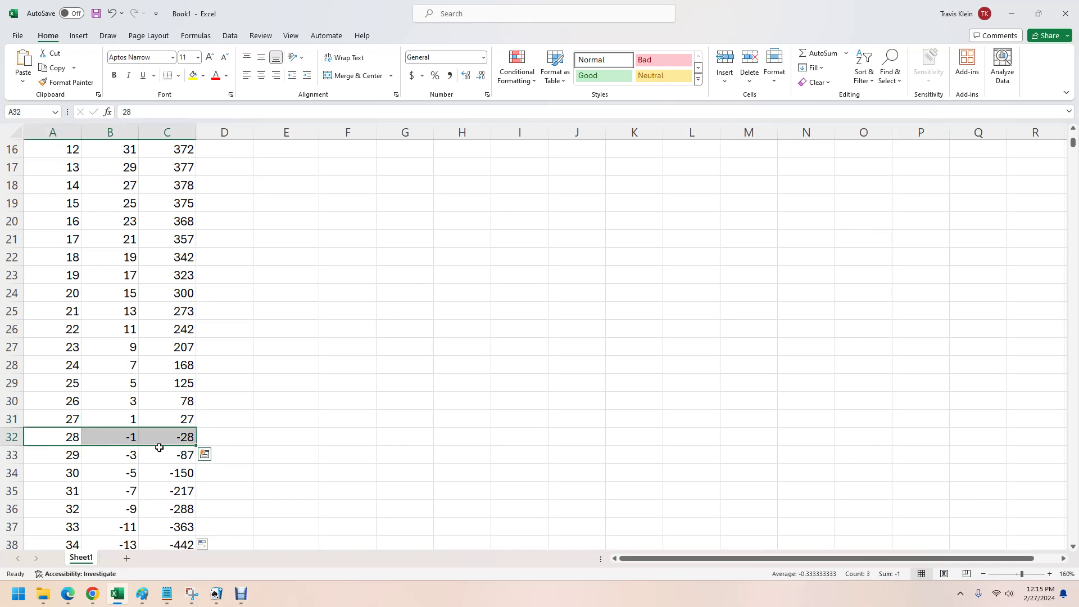
pyautogui.scroll(-4, 166, 447)
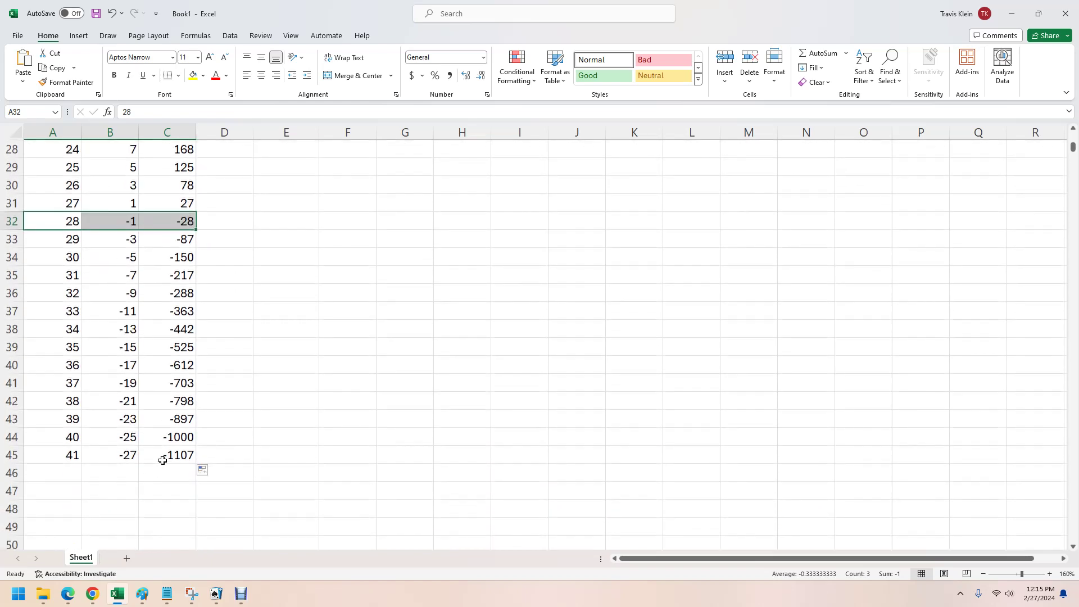
pyautogui.scroll(4, 159, 454)
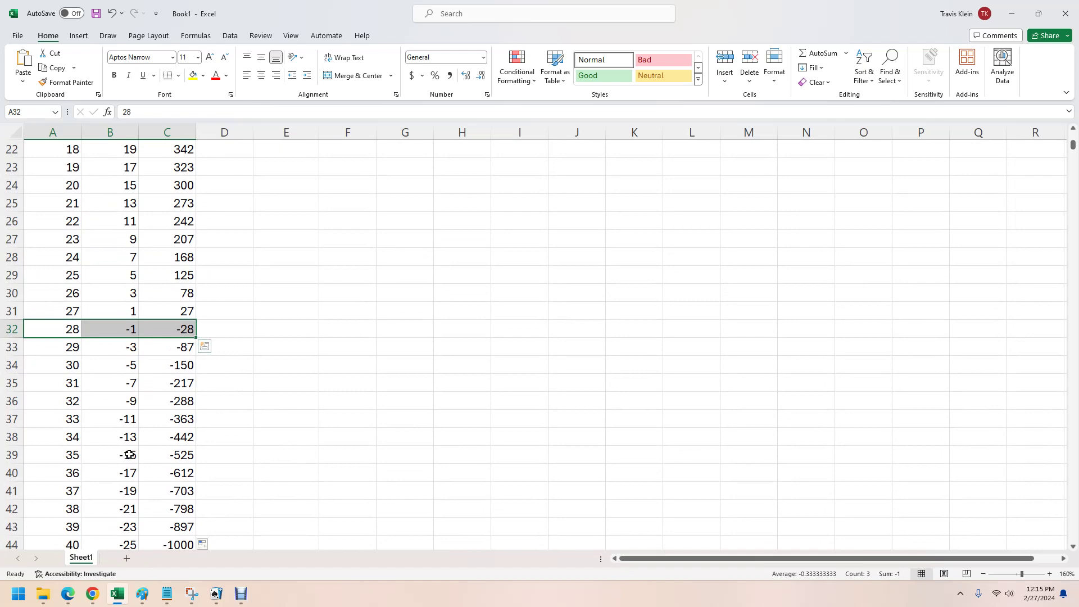
pyautogui.scroll(1, 129, 456)
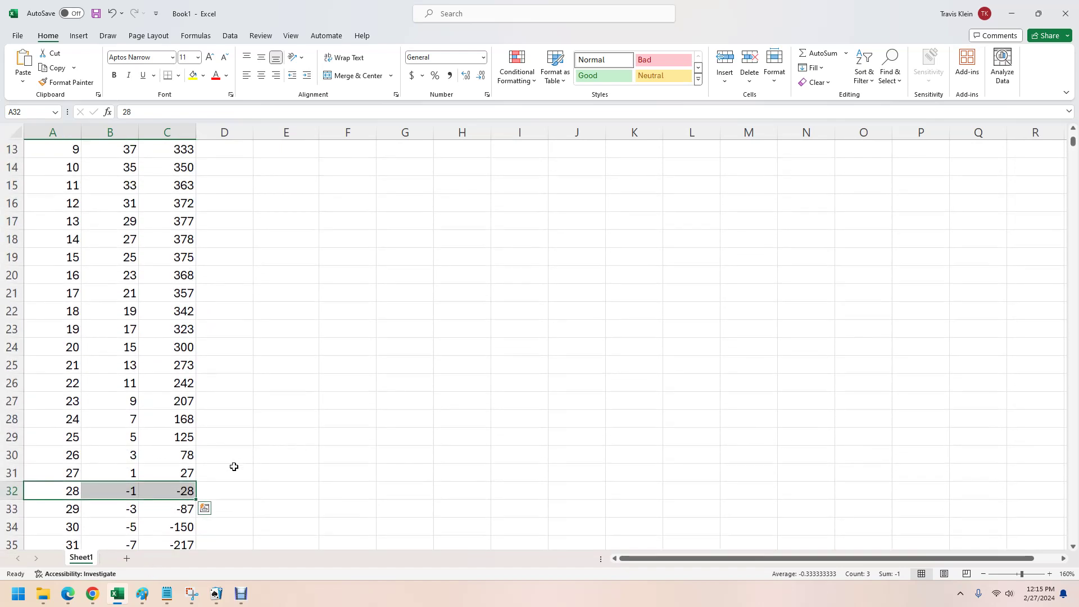
pyautogui.click(172, 470)
pyautogui.scroll(1, 202, 473)
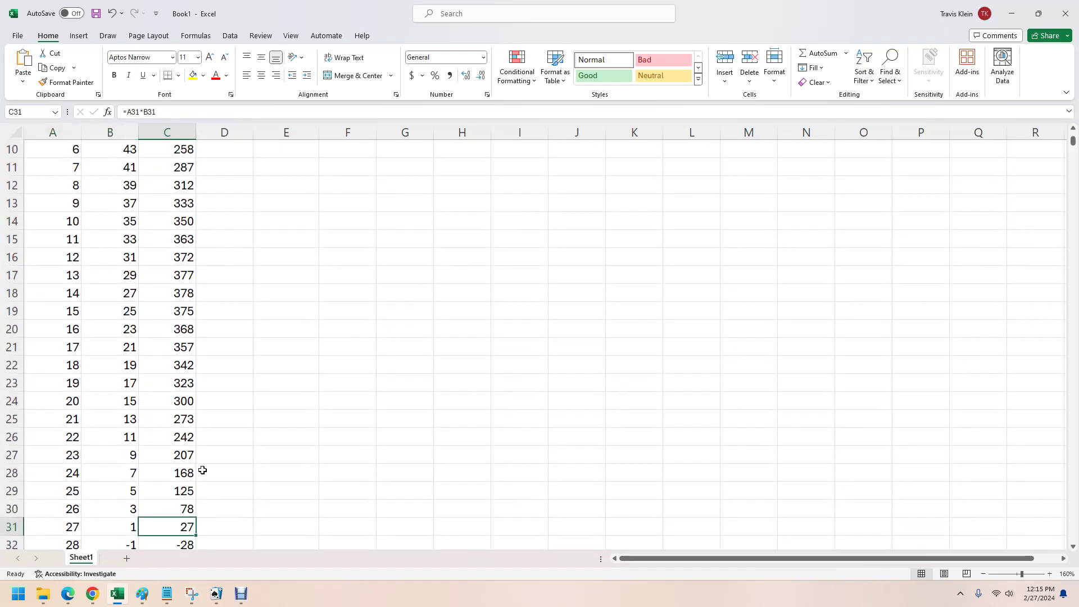
pyautogui.click(132, 524)
pyautogui.scroll(3, 220, 522)
pyautogui.scroll(-2, 89, 505)
pyautogui.scroll(-1, 87, 506)
pyautogui.scroll(3, 79, 508)
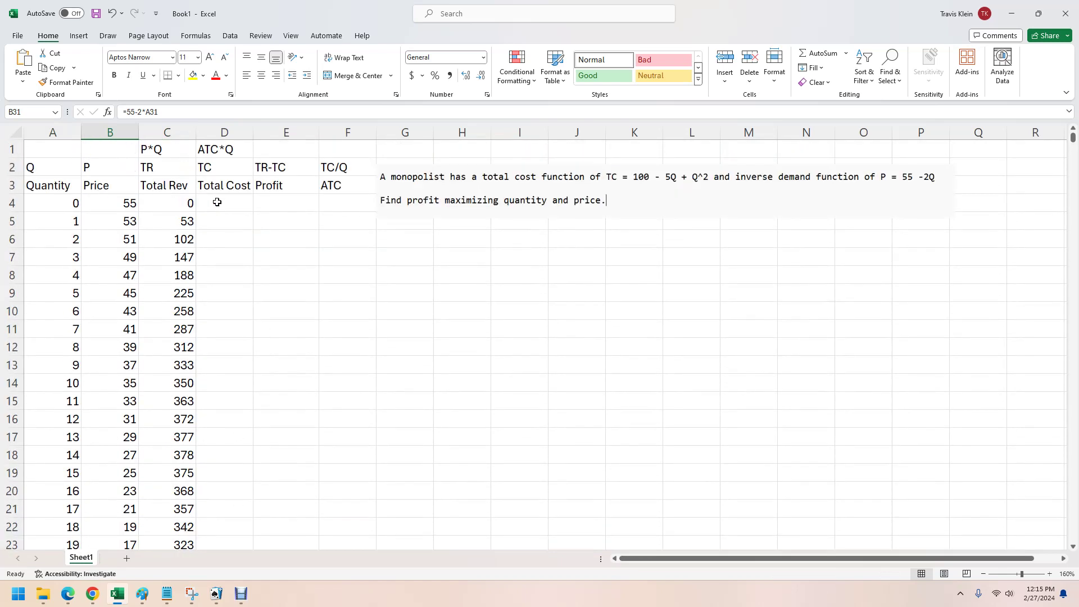
# Enter the total cost formula =100-5*A4+A4^2 in D4
pyautogui.click(219, 204)
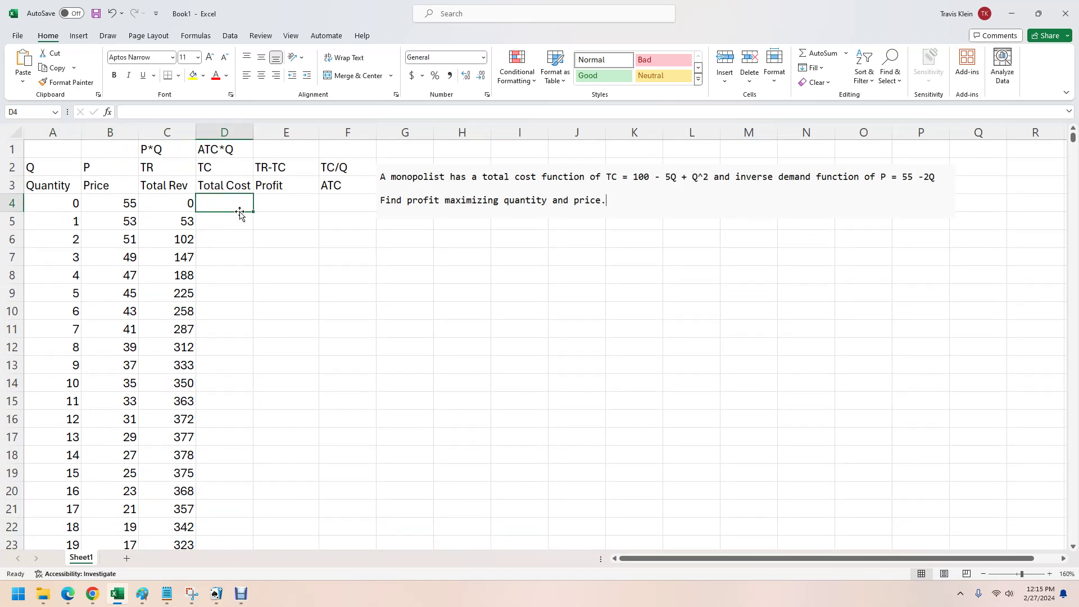
pyautogui.write('=')
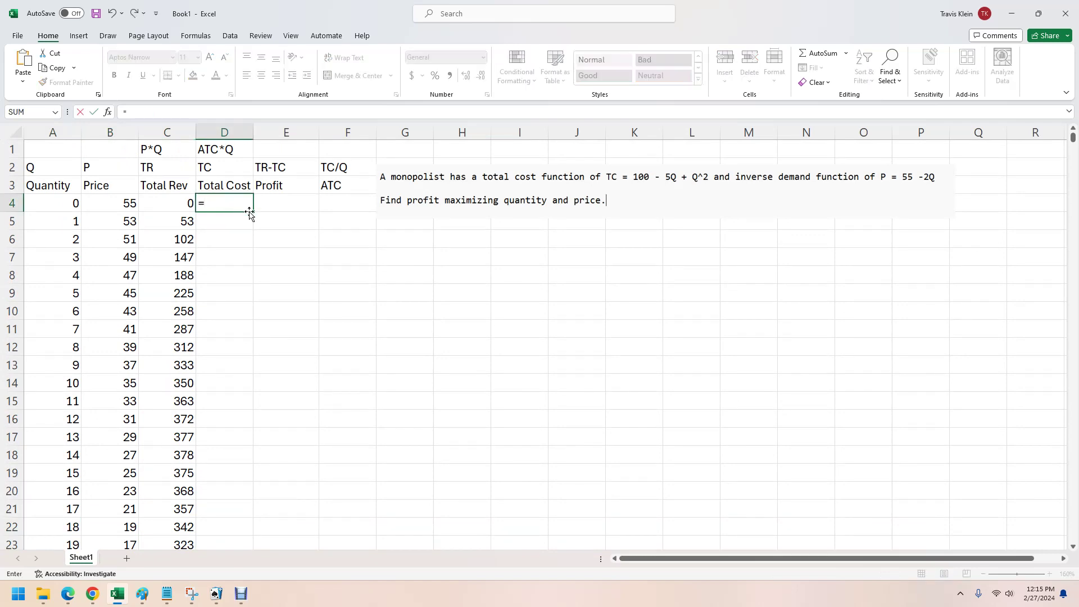
pyautogui.write('100')
pyautogui.write('-5*')
pyautogui.click(53, 204)
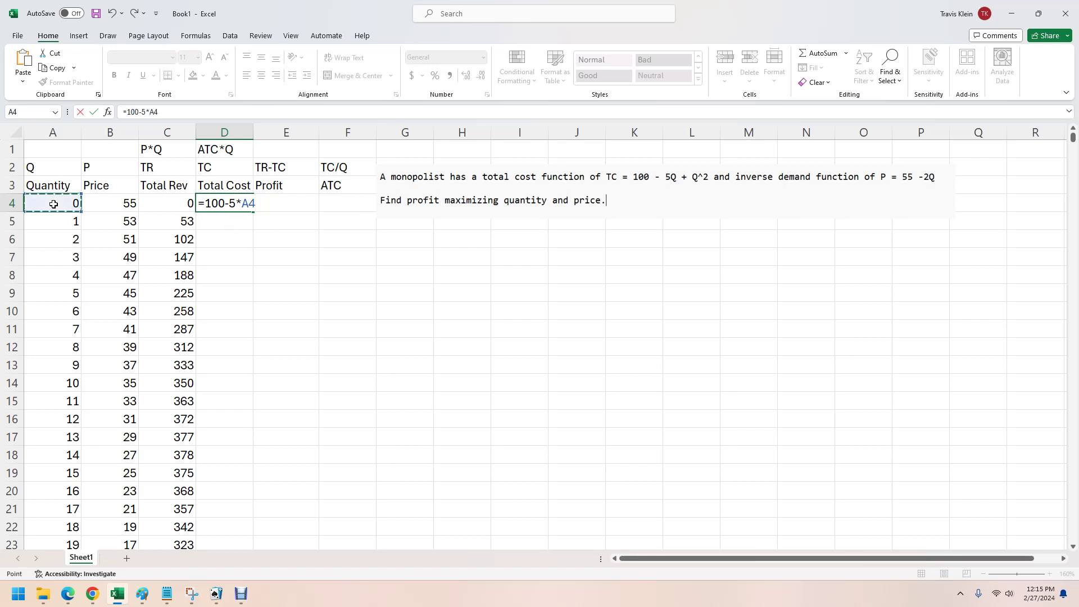
pyautogui.write('+')
pyautogui.click(34, 204)
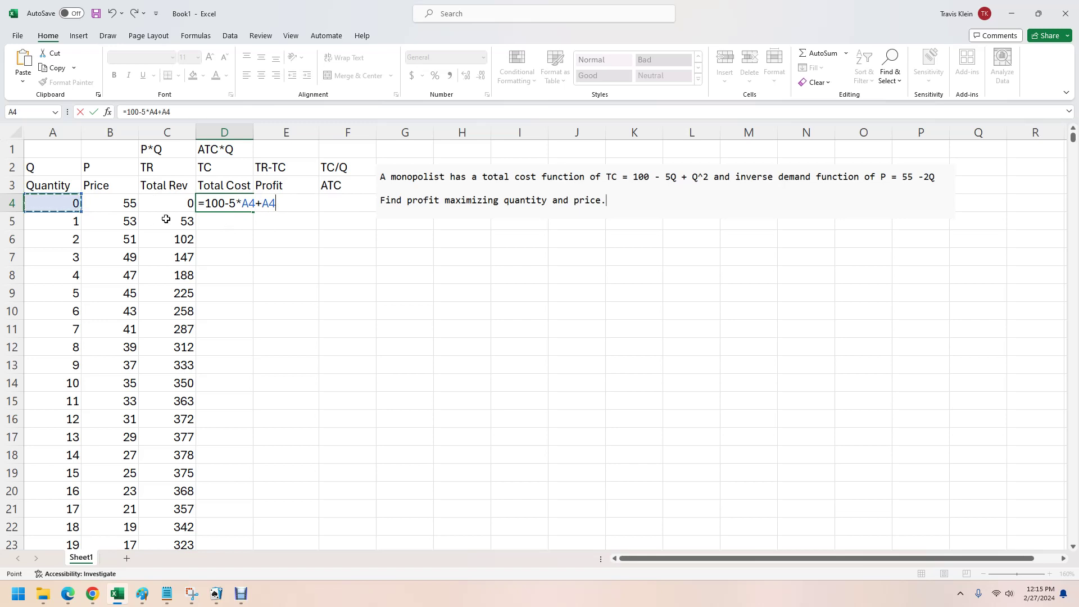
pyautogui.write('^2')
pyautogui.press('Return')
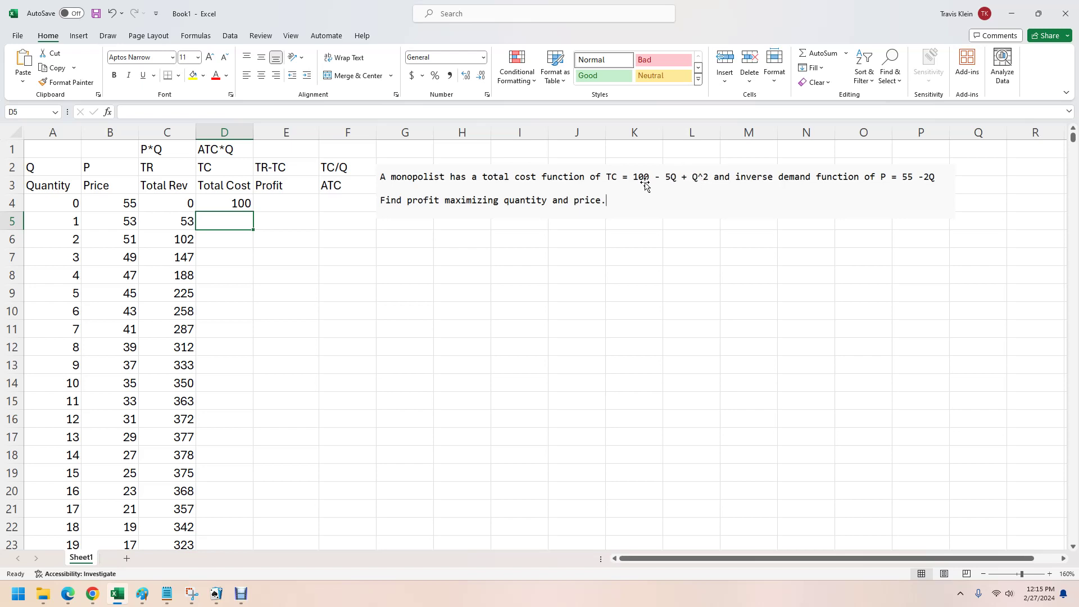
# Copy the total cost formula down column D and check quantities 1 to 4
pyautogui.click(222, 203)
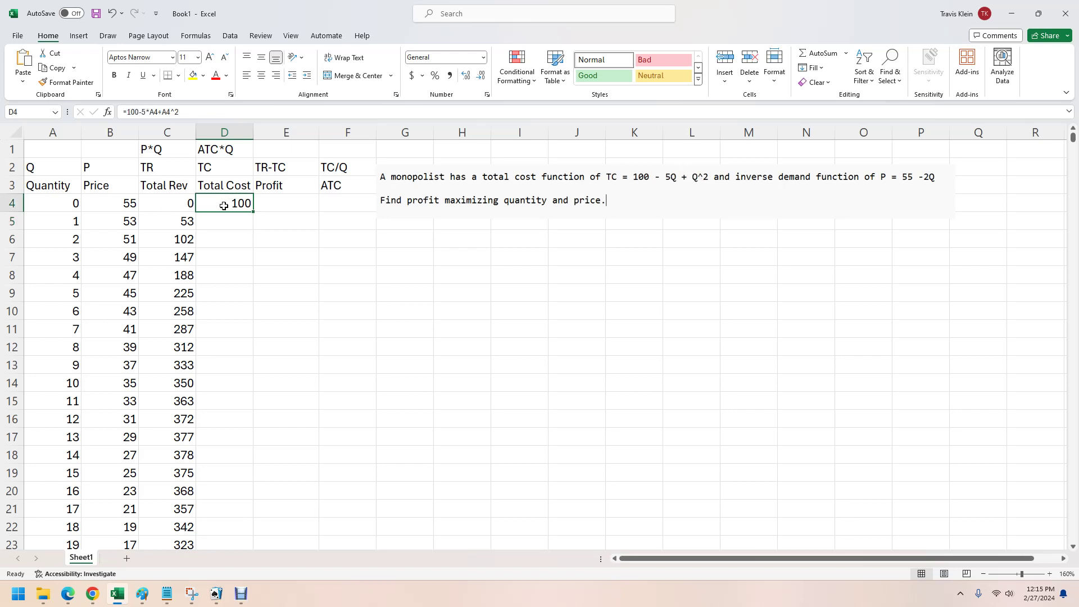
pyautogui.doubleClick(254, 212)
pyautogui.click(281, 338)
pyautogui.click(240, 222)
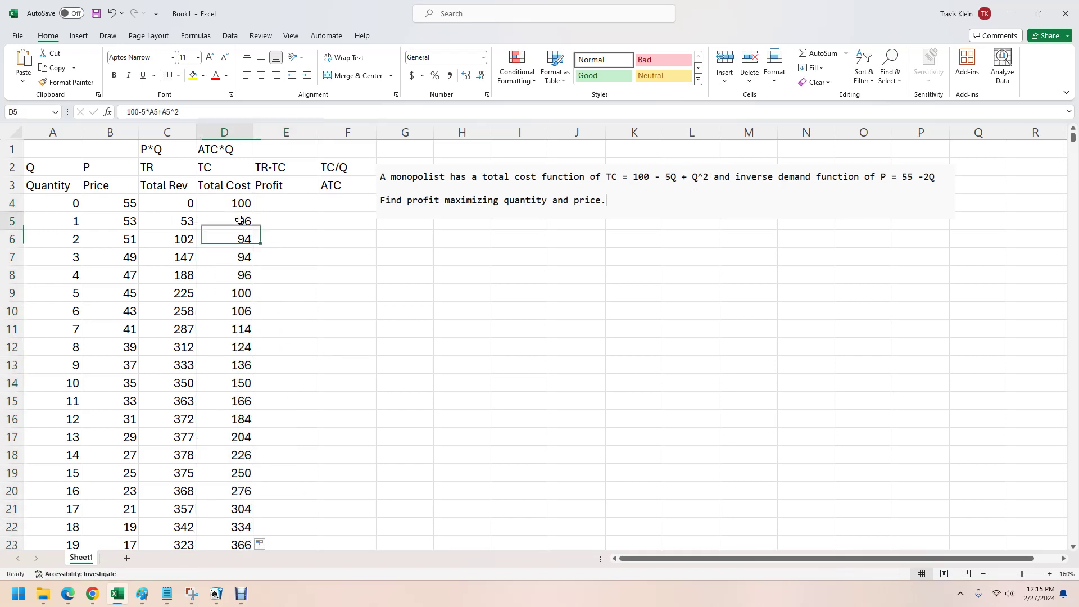
pyautogui.moveTo(240, 221); pyautogui.dragTo(241, 276)
pyautogui.click(272, 278)
pyautogui.click(240, 203)
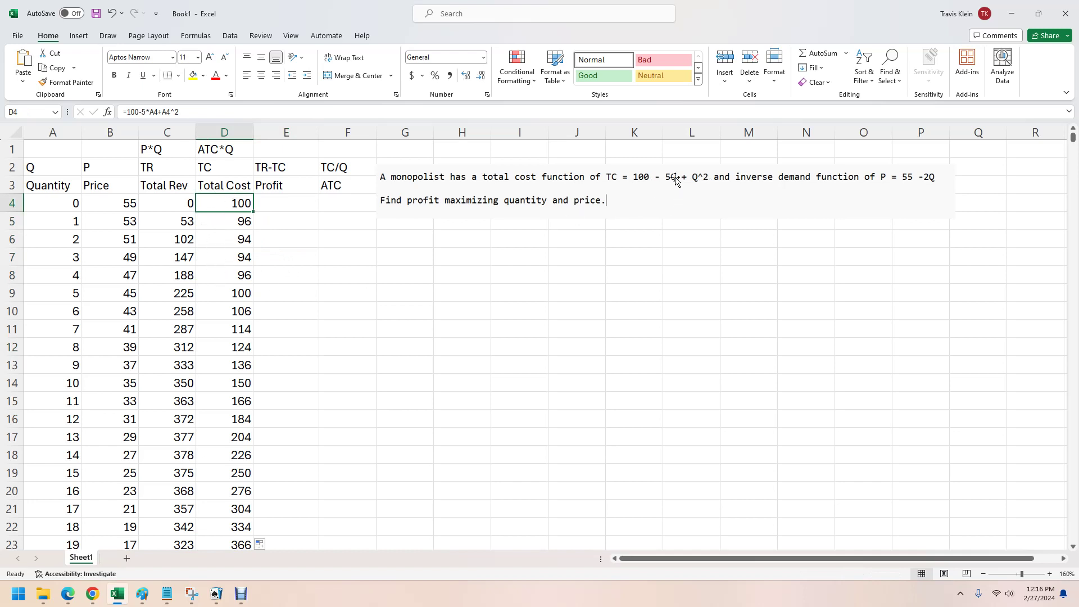
# Move the problem statement up beside the headings and review the lowest total costs
pyautogui.moveTo(658, 178); pyautogui.dragTo(685, 167)
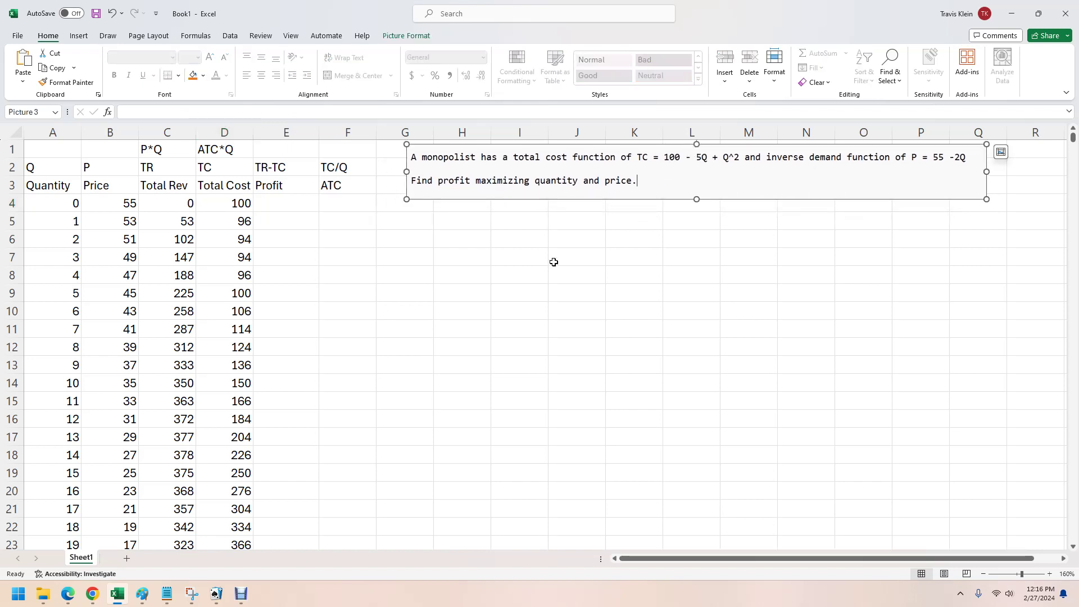
pyautogui.click(362, 245)
pyautogui.moveTo(241, 222); pyautogui.dragTo(231, 278)
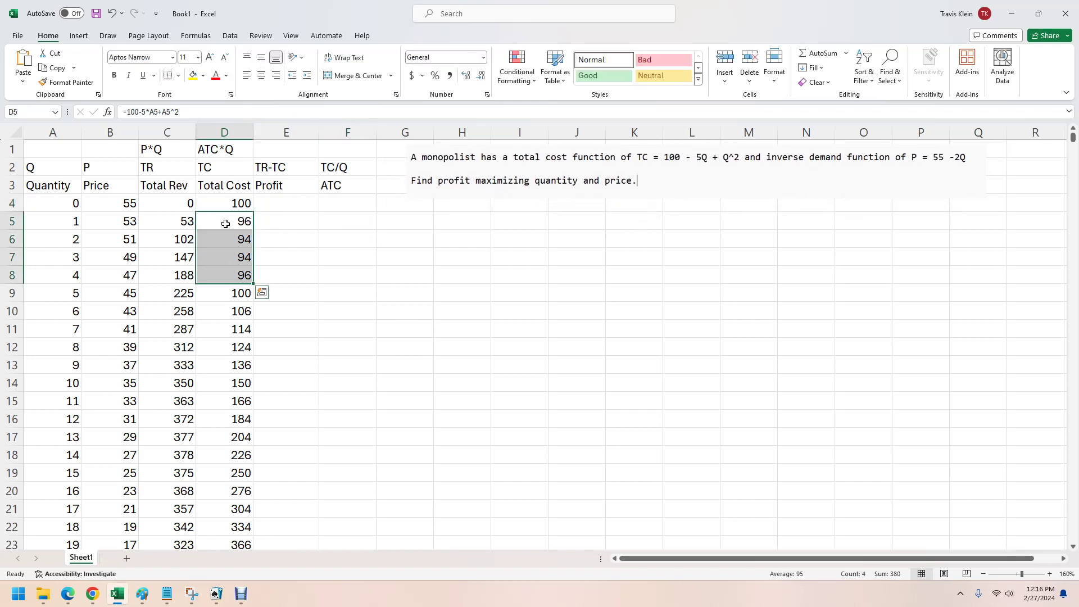
pyautogui.click(282, 334)
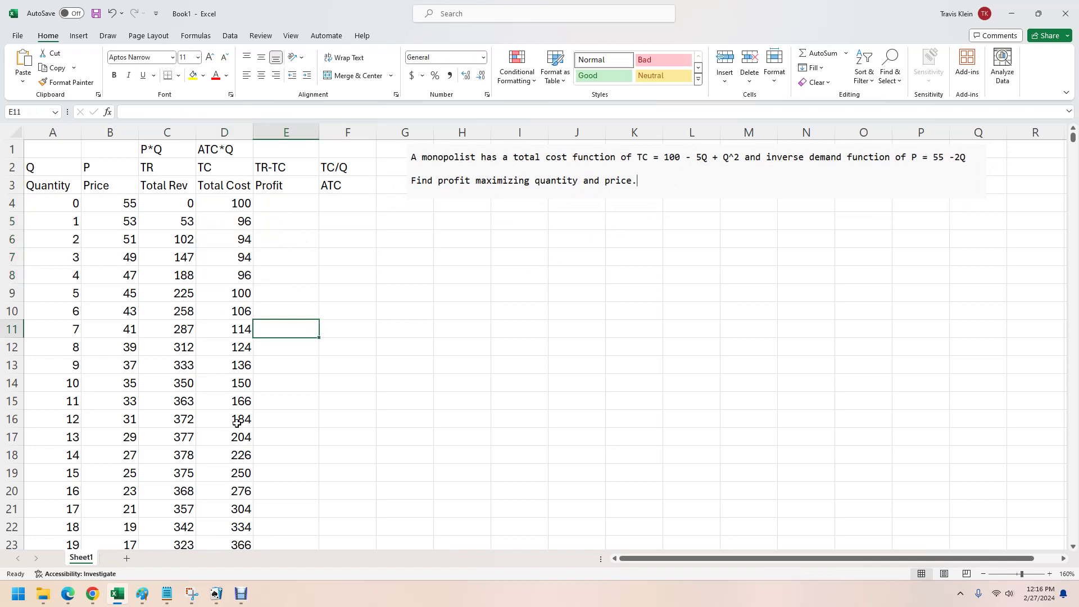
pyautogui.click(233, 297)
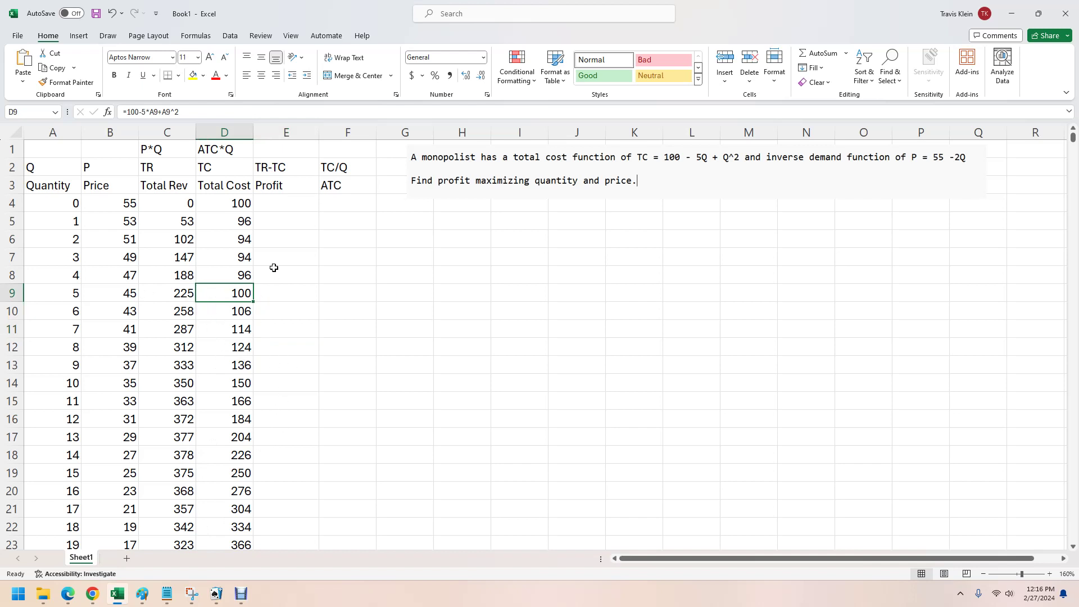
pyautogui.click(288, 208)
pyautogui.write('=')
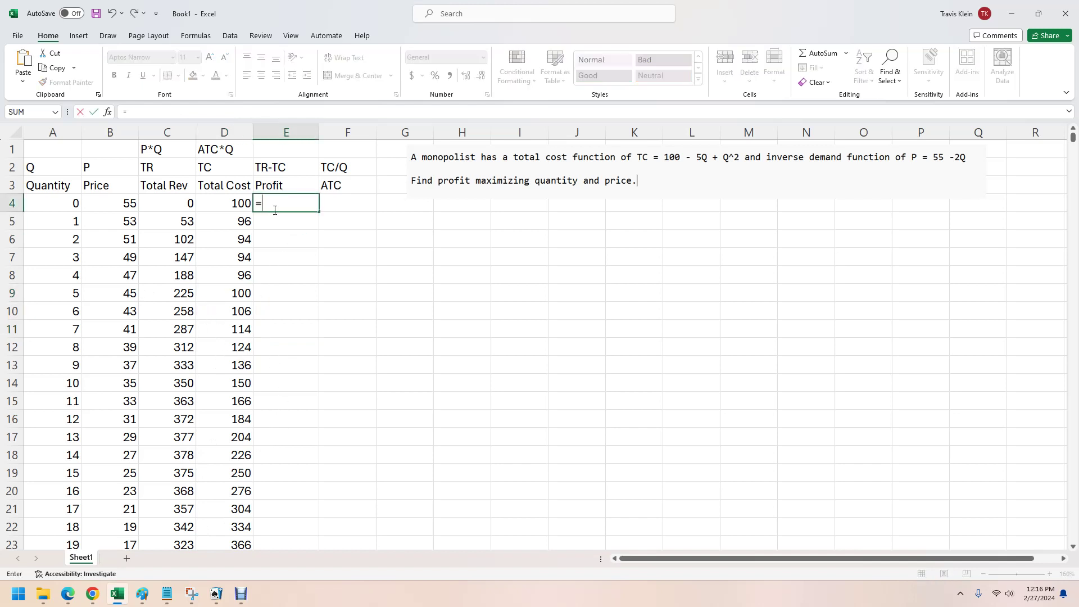
pyautogui.click(150, 204)
pyautogui.write('-')
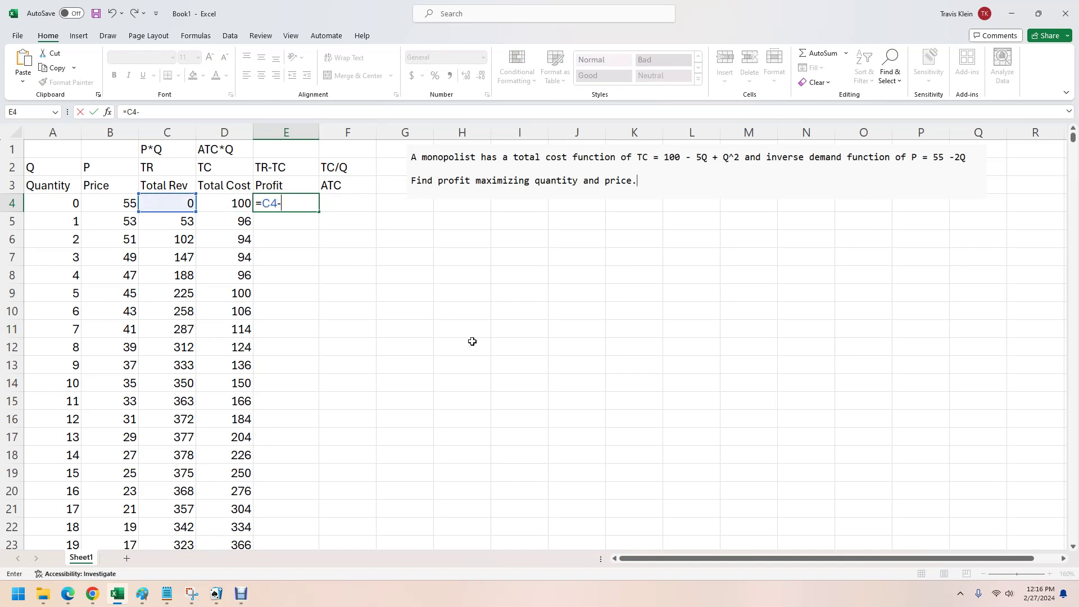
pyautogui.click(225, 200)
pyautogui.press('Return')
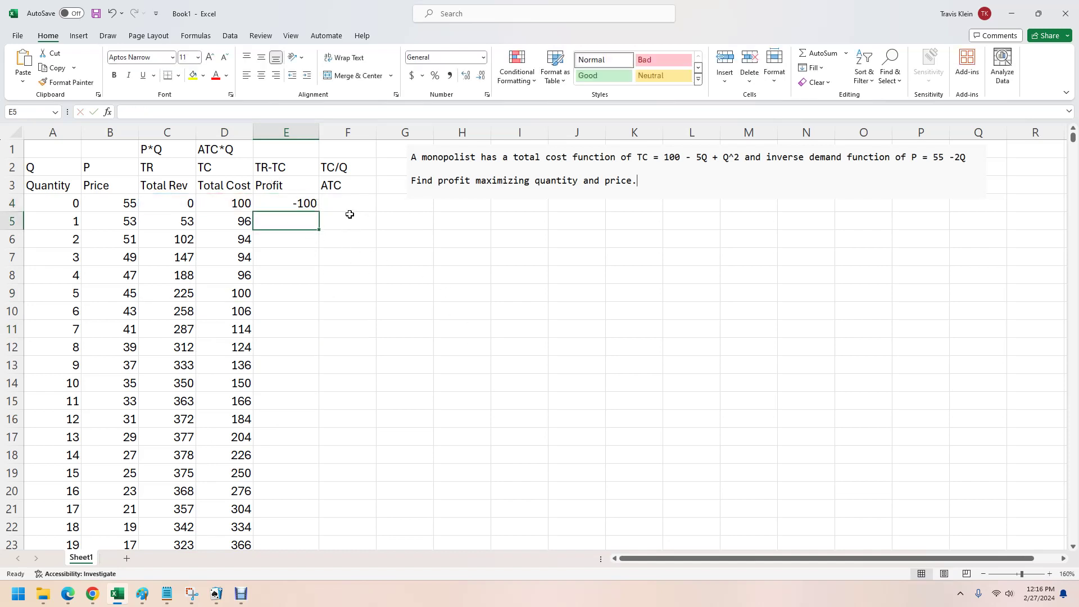
pyautogui.click(188, 204)
pyautogui.click(218, 204)
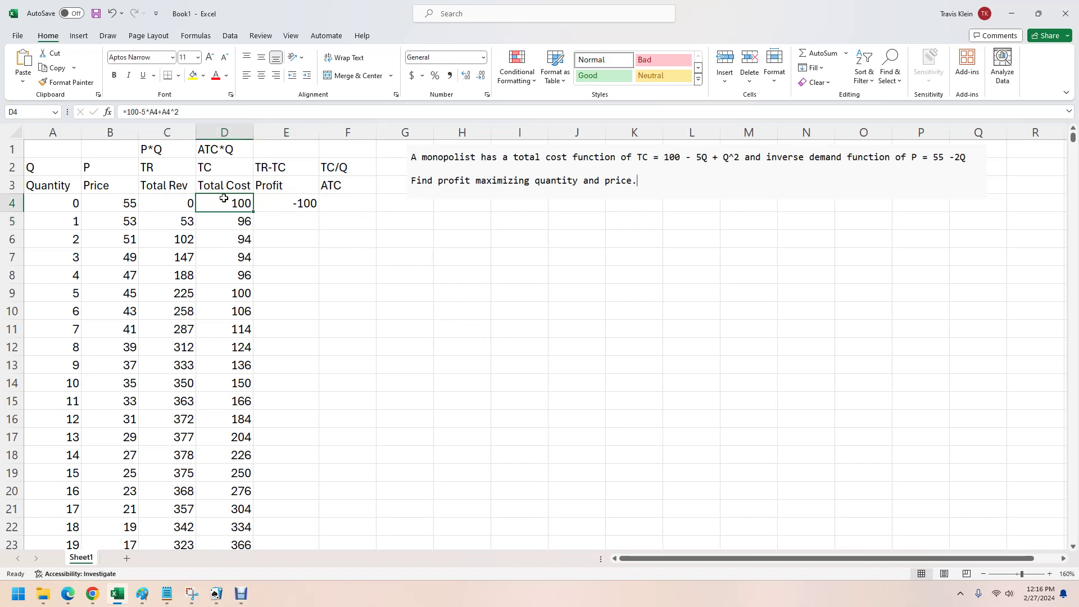
pyautogui.click(275, 208)
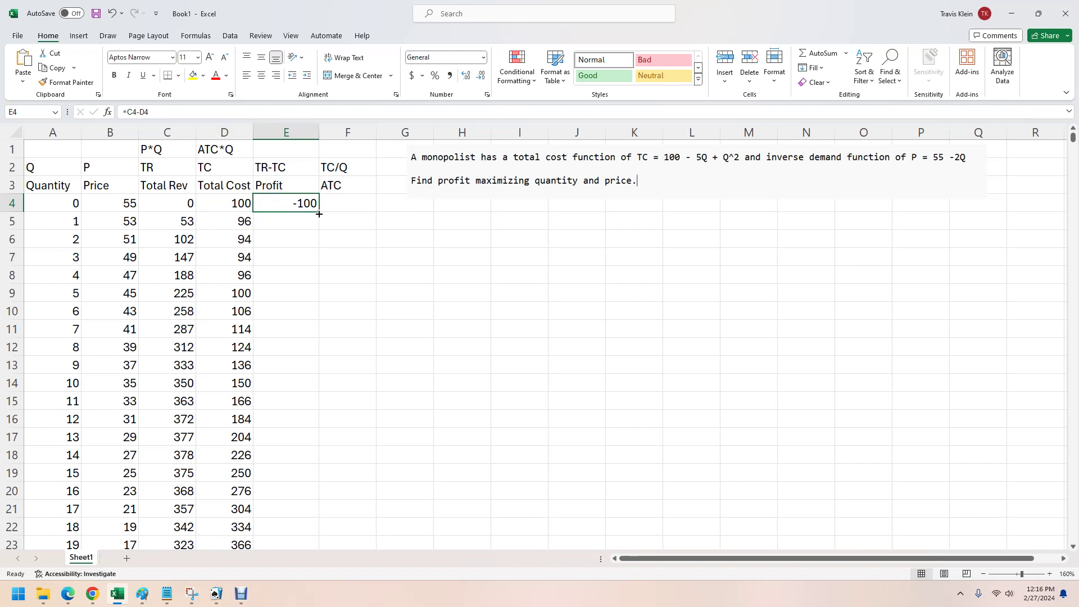
pyautogui.doubleClick(318, 214)
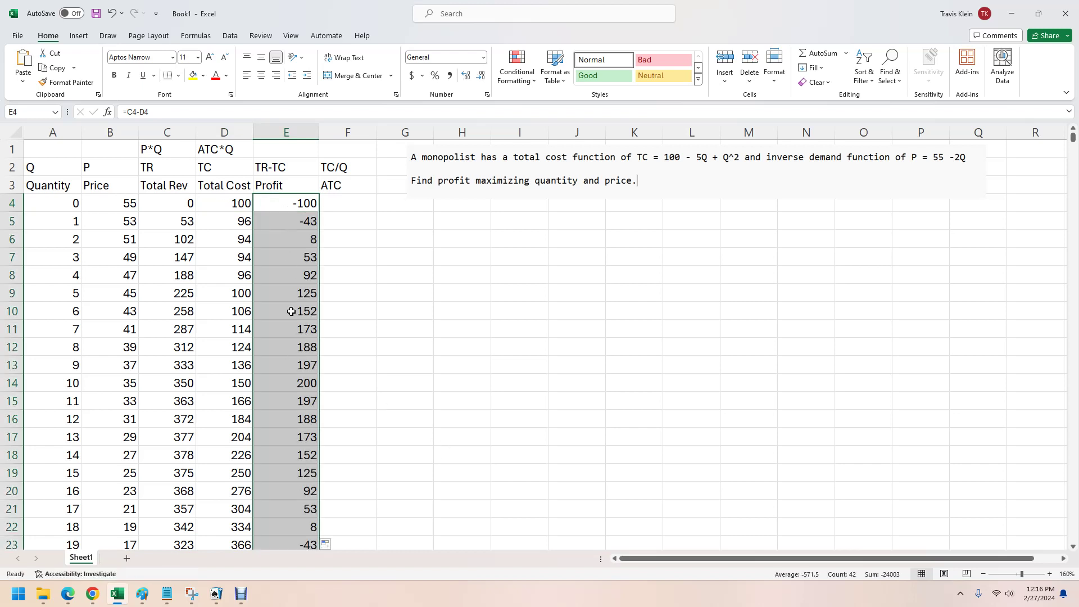
pyautogui.click(290, 224)
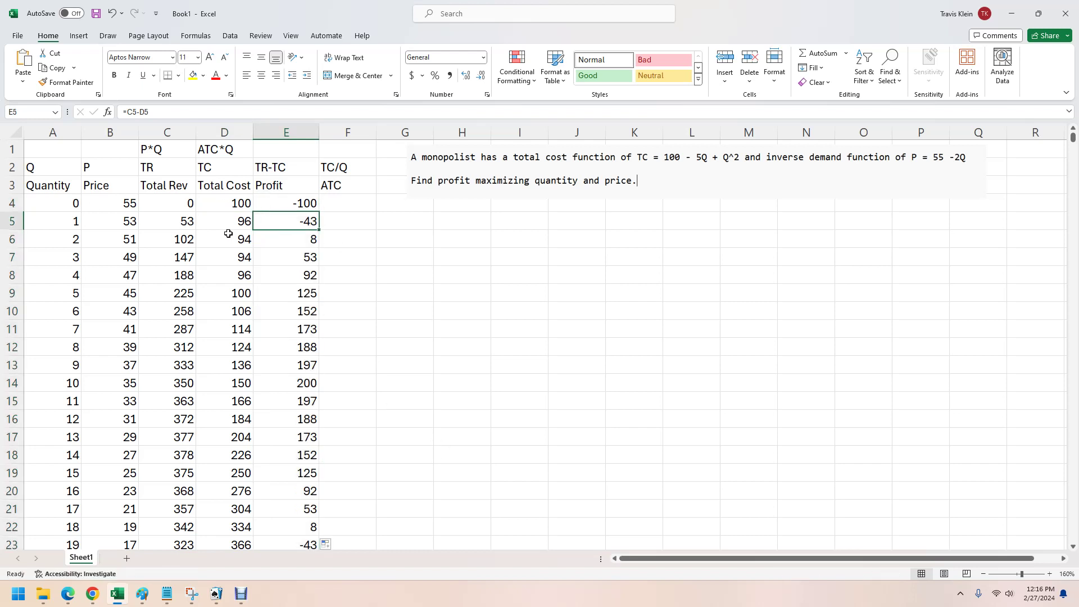
pyautogui.click(177, 245)
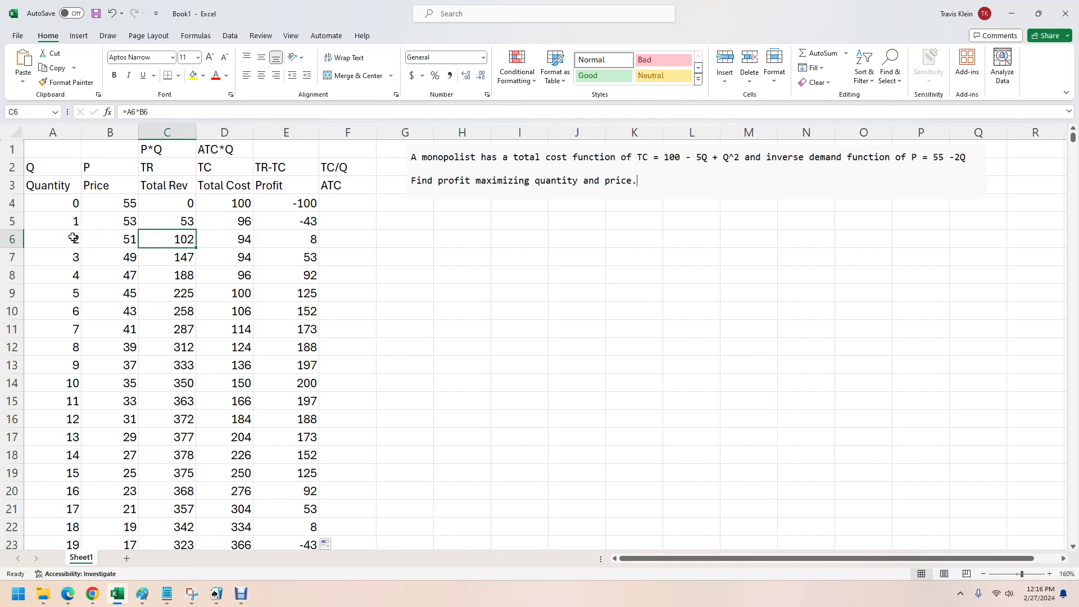
pyautogui.click(290, 240)
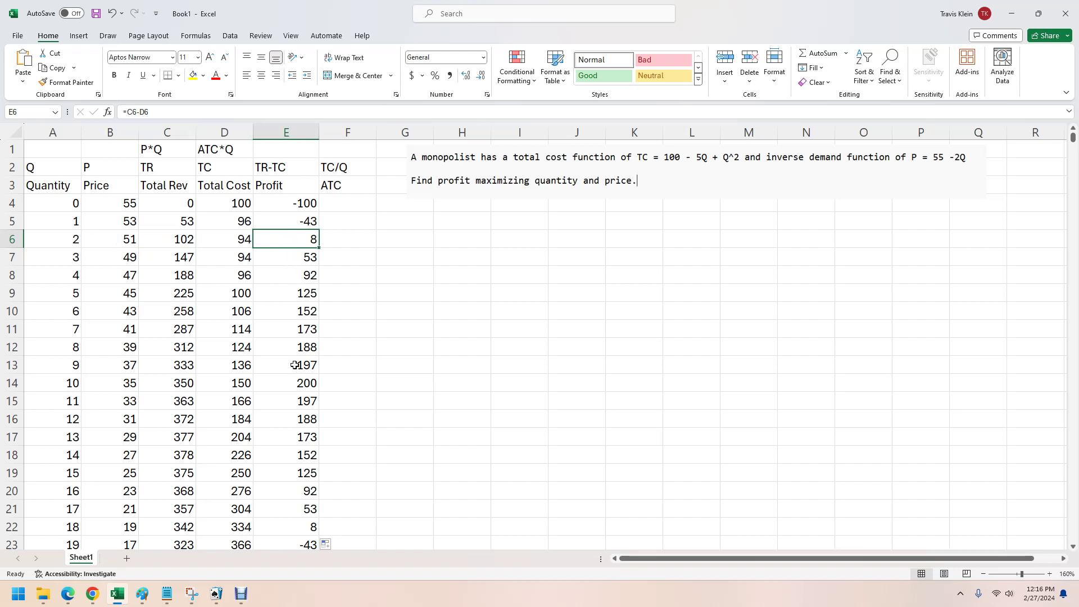
pyautogui.click(289, 384)
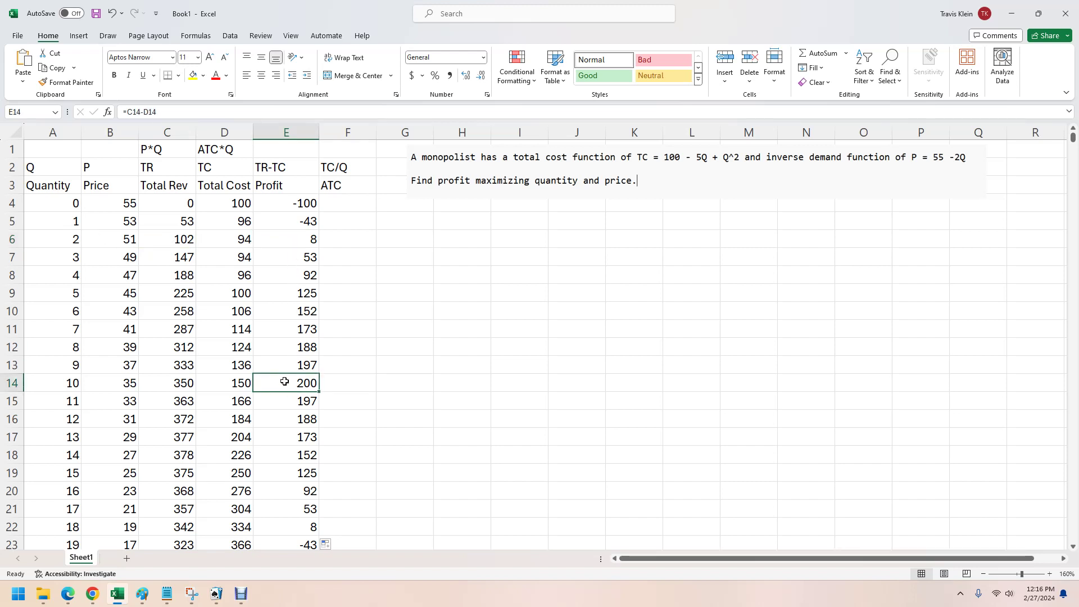
pyautogui.scroll(-2, 262, 474)
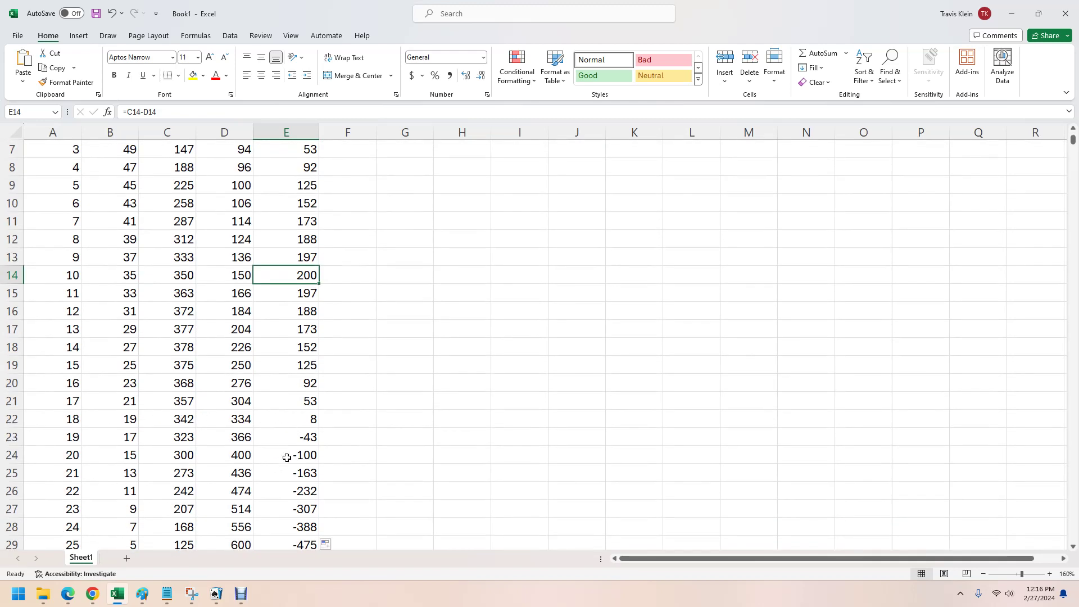
pyautogui.scroll(-1, 294, 530)
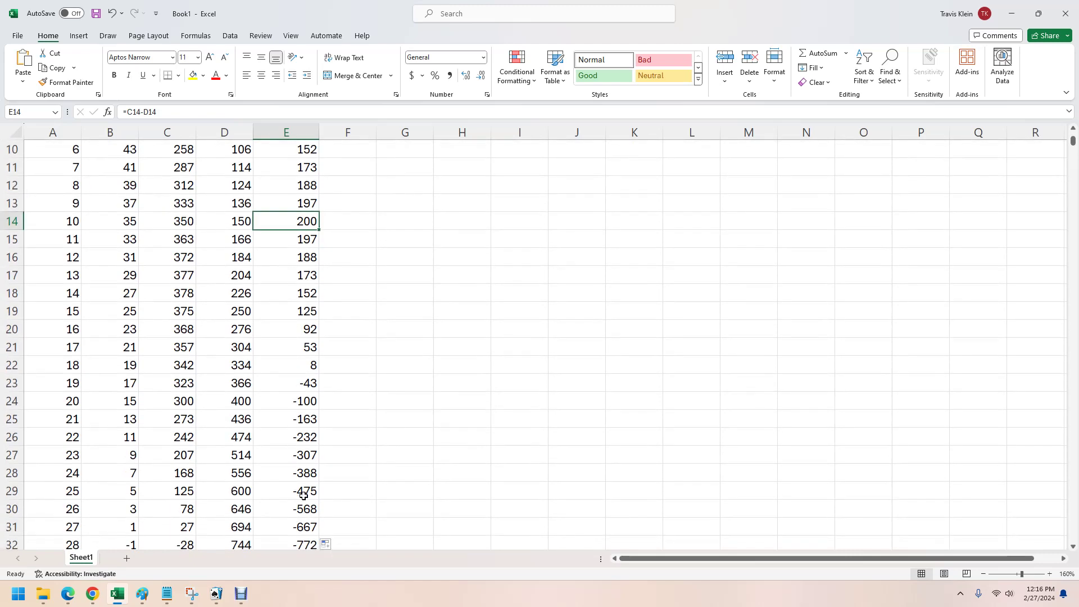
pyautogui.scroll(2, 304, 462)
pyautogui.click(303, 385)
pyautogui.click(61, 385)
pyautogui.scroll(1, 61, 384)
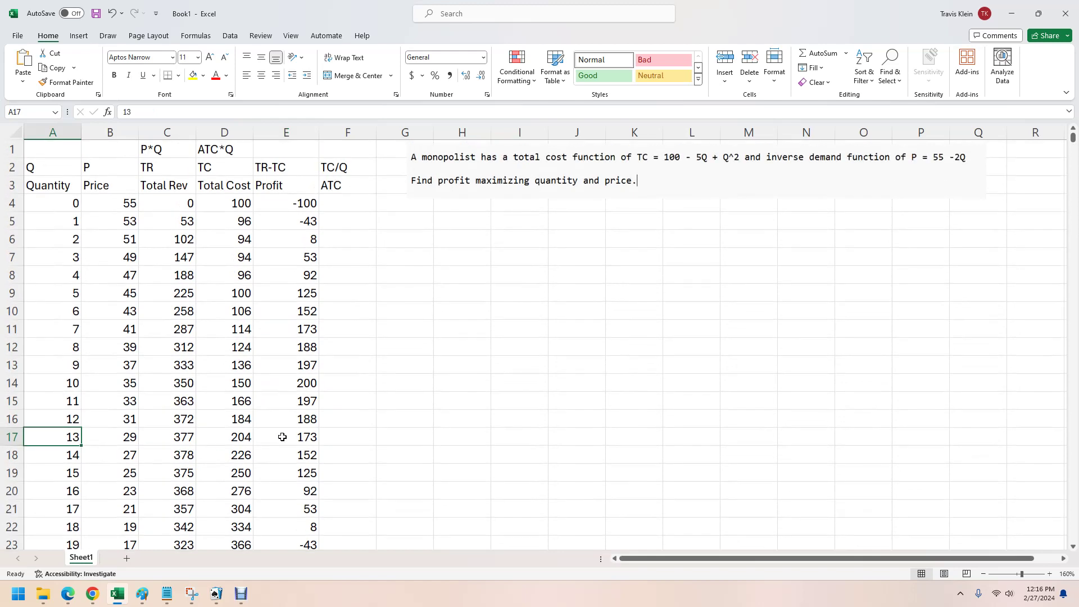
pyautogui.click(297, 385)
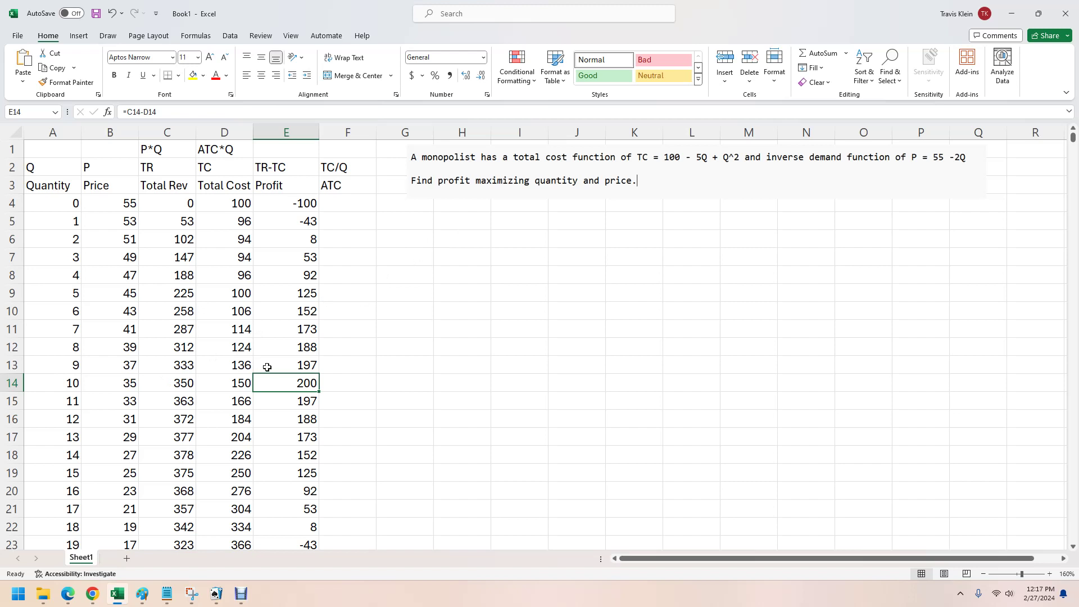
# Highlight quantity 10 in A14 with yellow fill
pyautogui.click(56, 383)
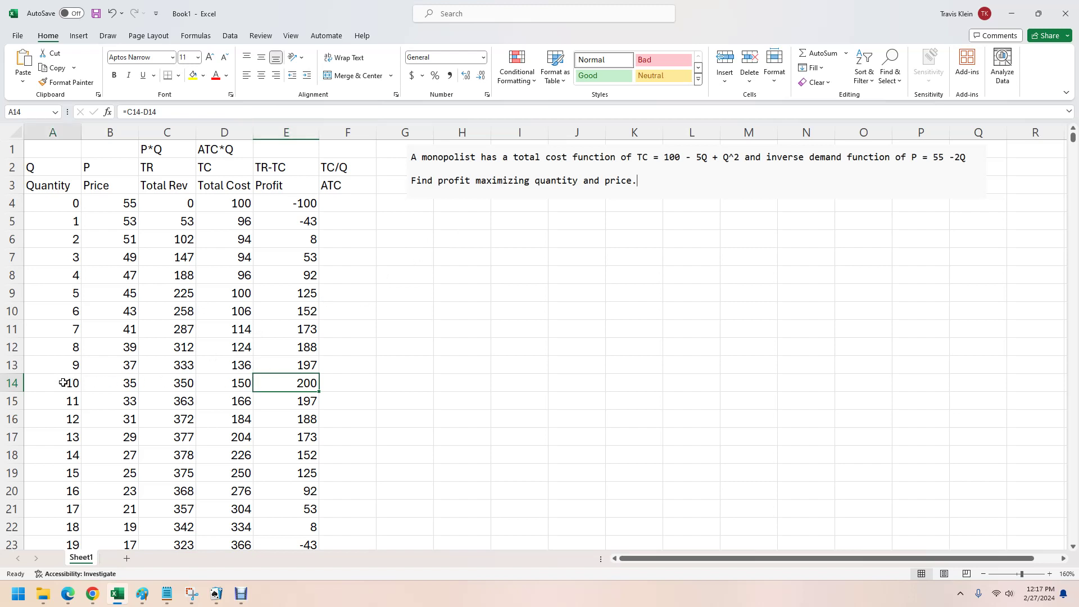
pyautogui.click(193, 75)
pyautogui.click(221, 360)
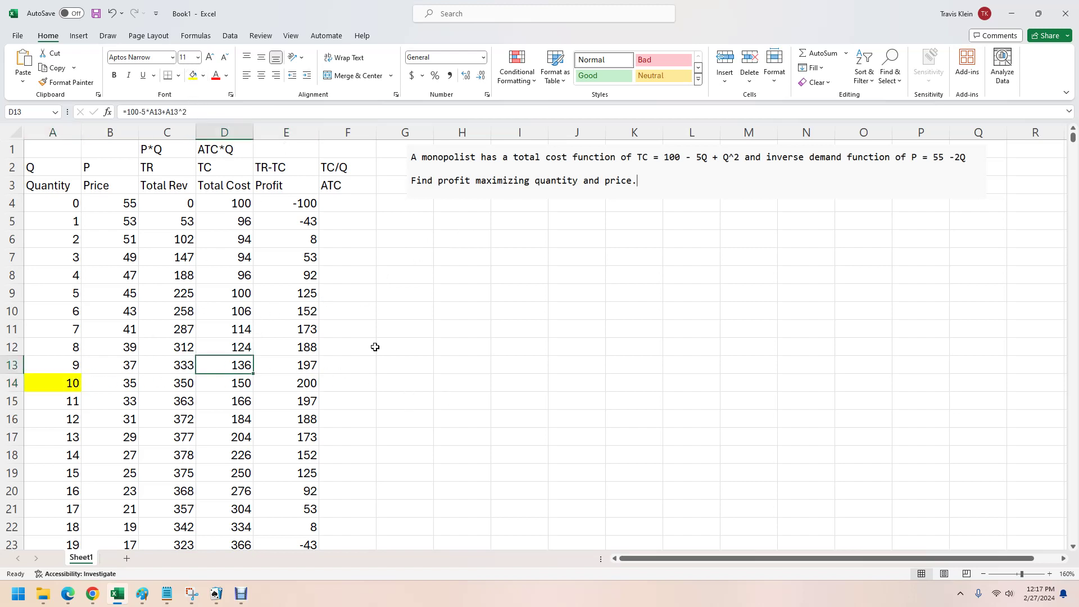
# Apply All Borders to every cell of the sheet
pyautogui.click(17, 132)
pyautogui.click(179, 75)
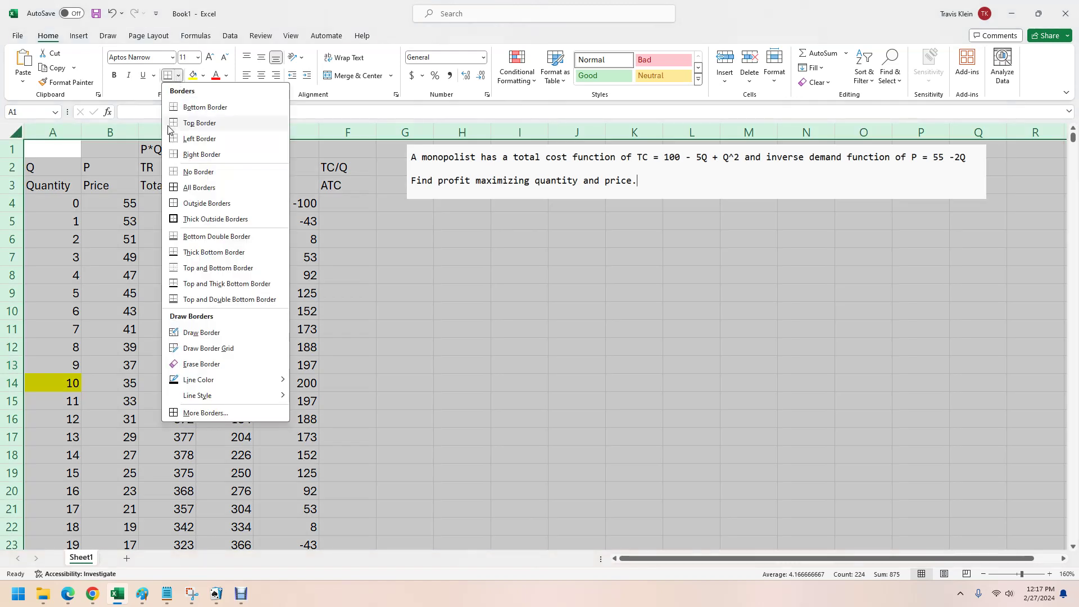
pyautogui.click(199, 188)
pyautogui.click(354, 402)
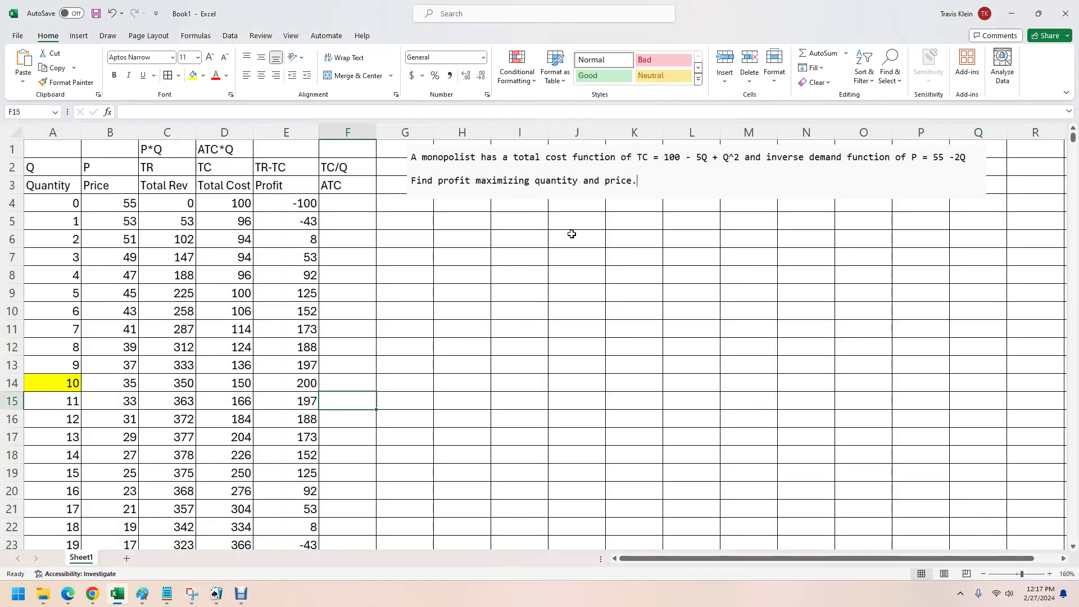
pyautogui.click(93, 388)
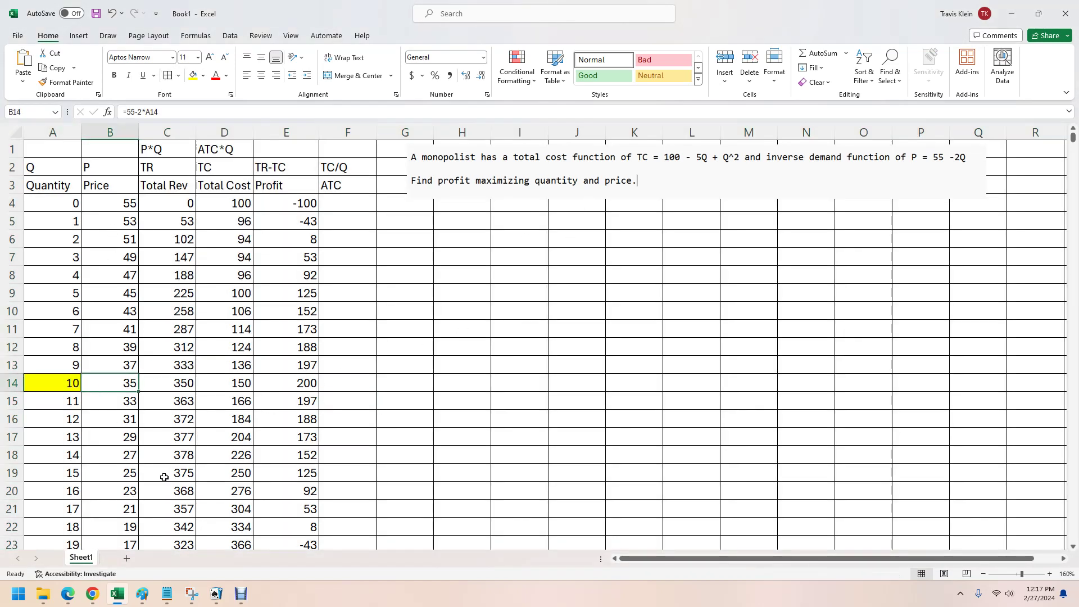
# Enter the ATC formula =D5/A5 in F5
pyautogui.click(342, 214)
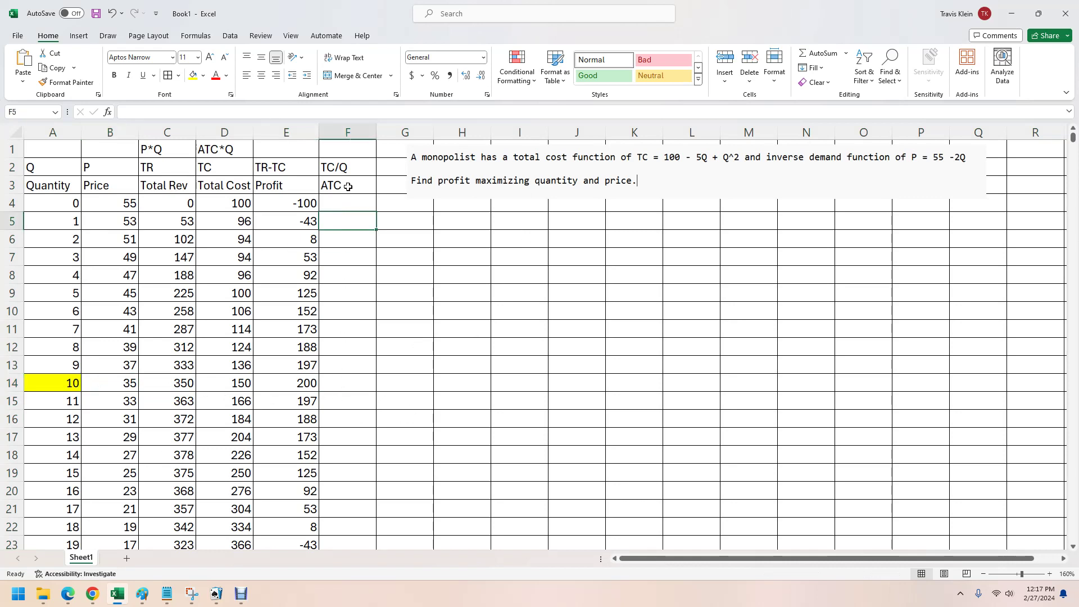
pyautogui.write('=')
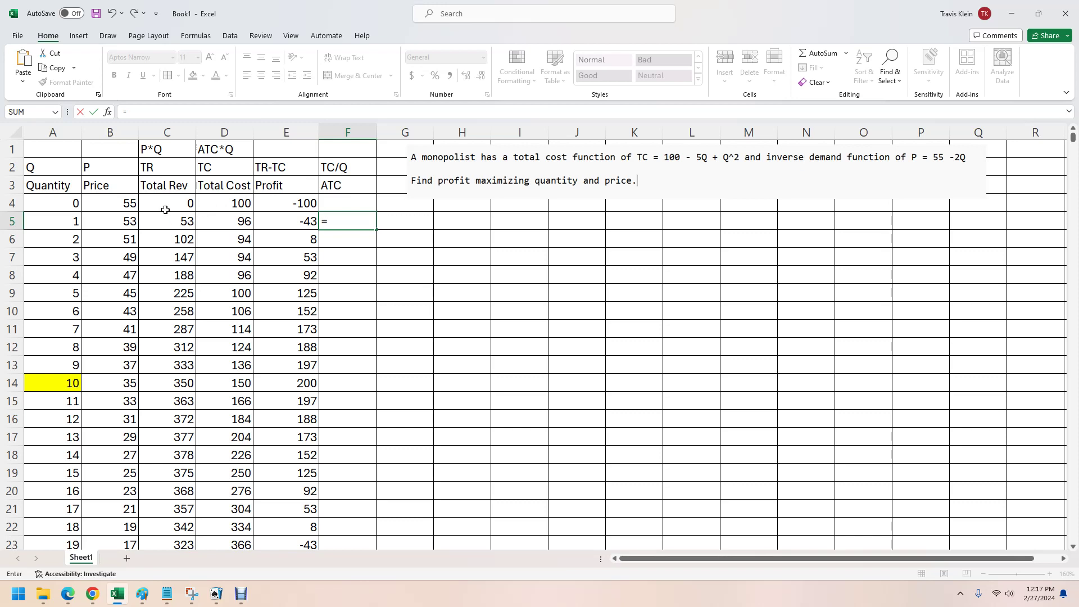
pyautogui.click(217, 223)
pyautogui.write('/')
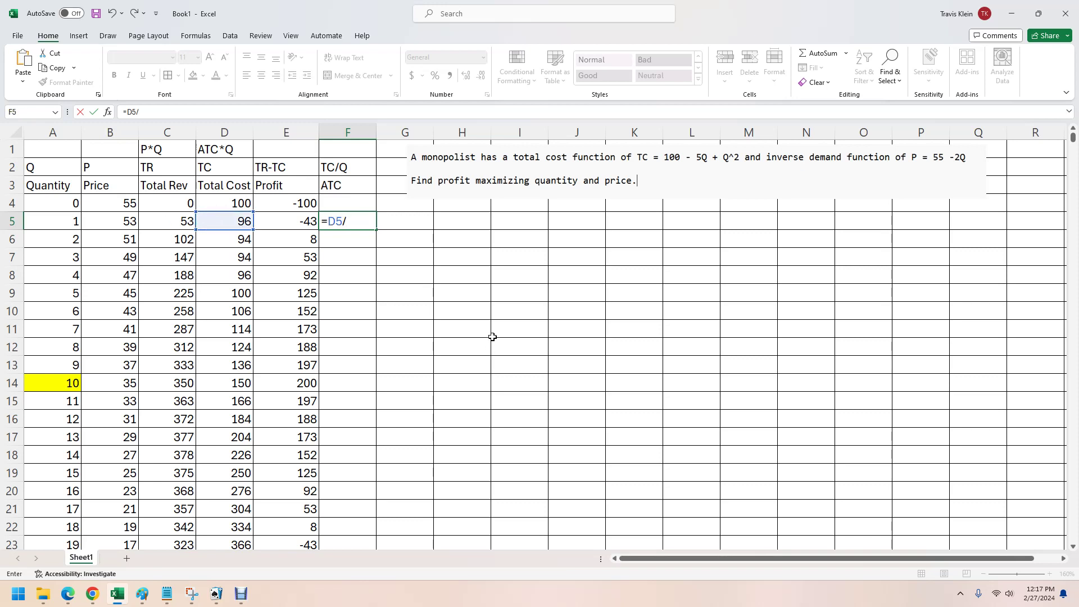
pyautogui.click(47, 220)
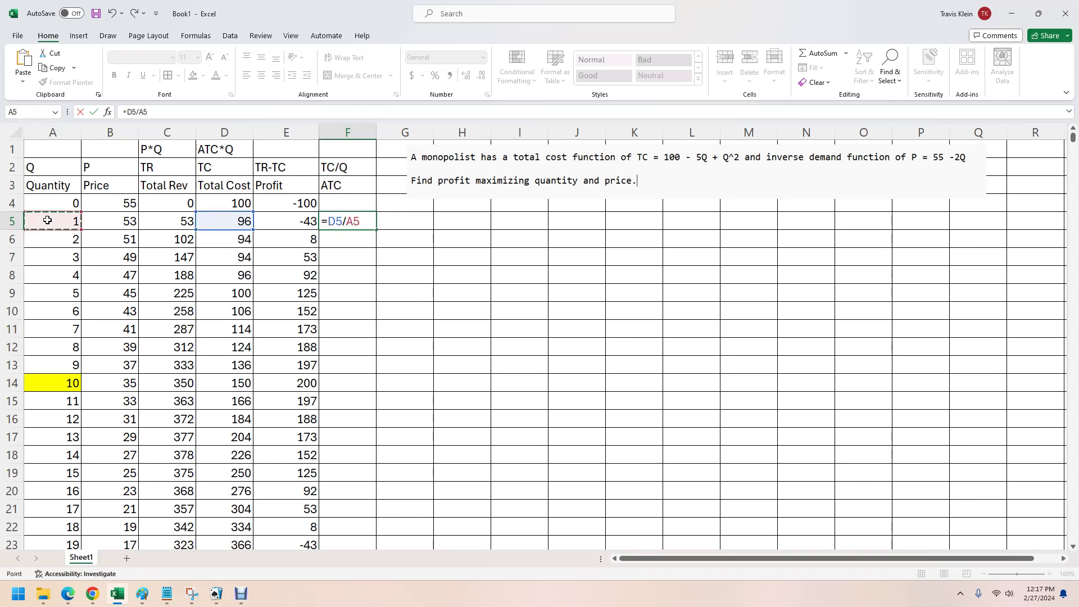
pyautogui.press('Return')
# Copy the ATC formula down column F, checking ATC 15 and profit 200 at quantity 10
pyautogui.click(366, 222)
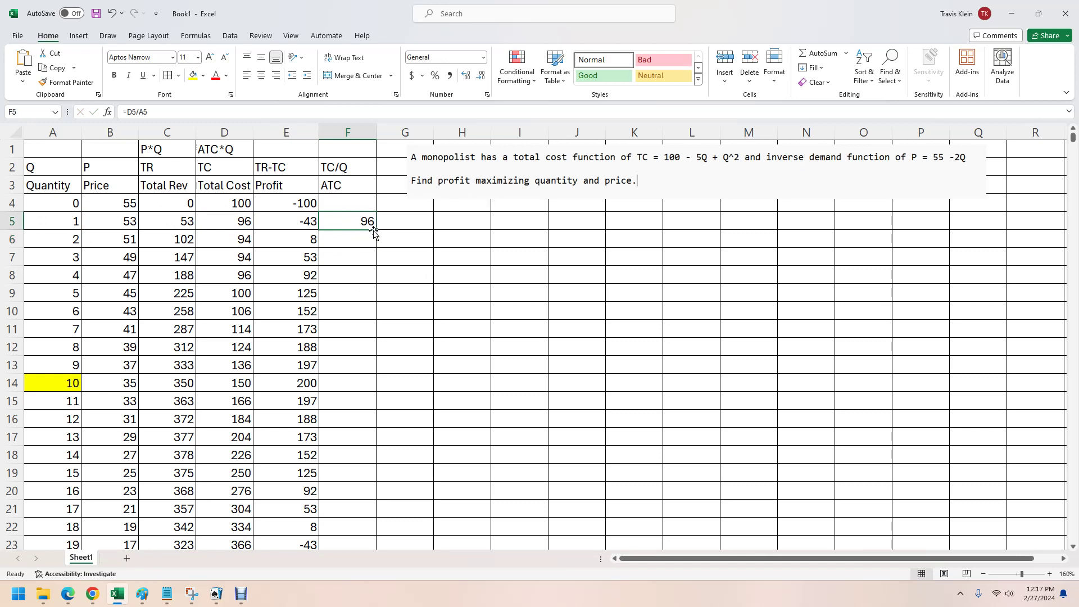
pyautogui.doubleClick(375, 230)
pyautogui.click(583, 380)
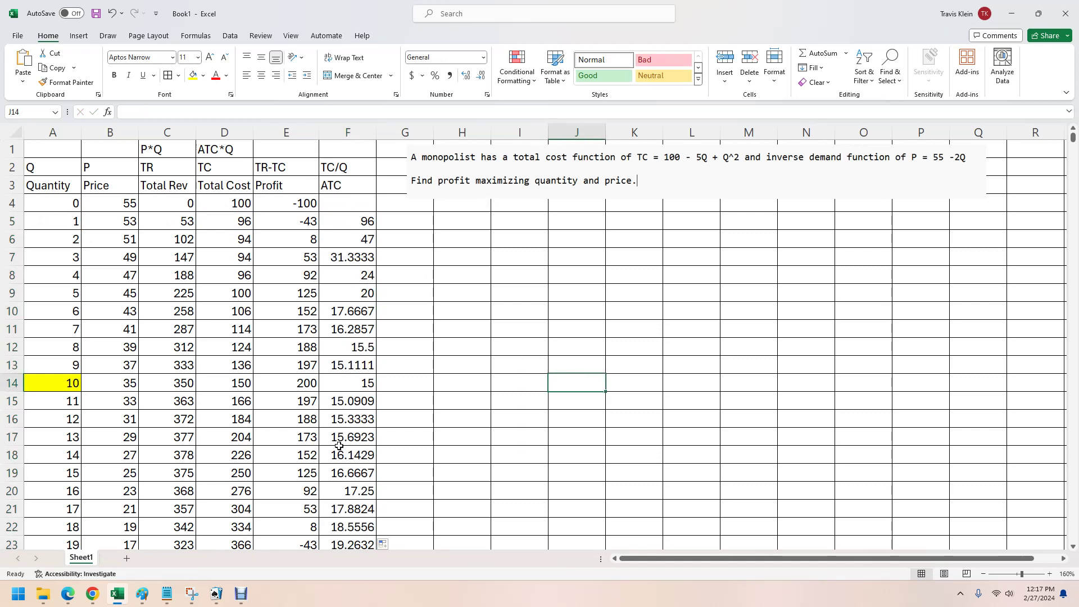
pyautogui.click(370, 385)
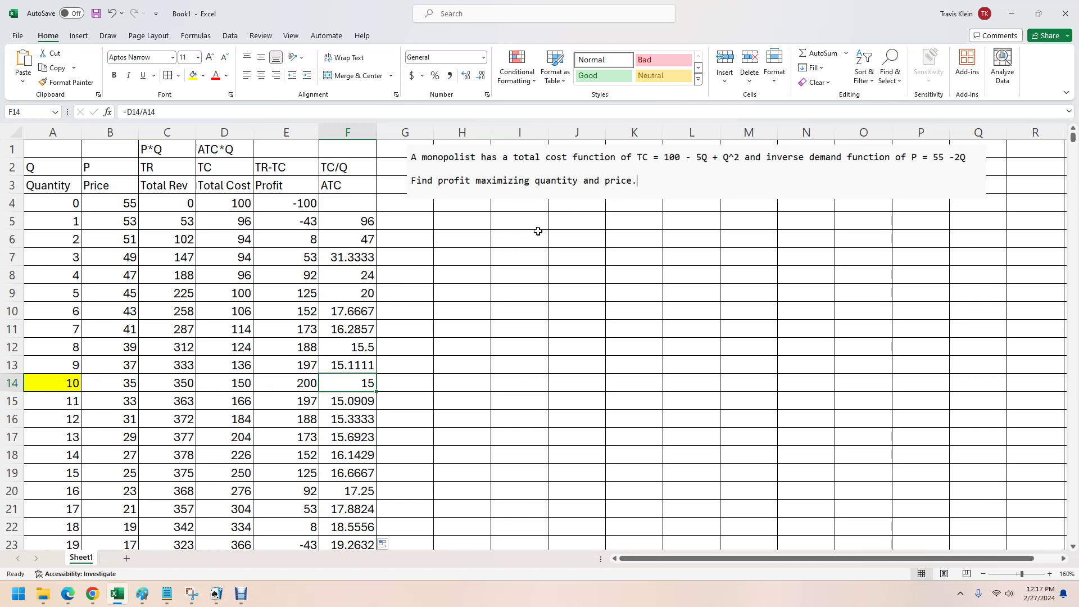
pyautogui.click(400, 380)
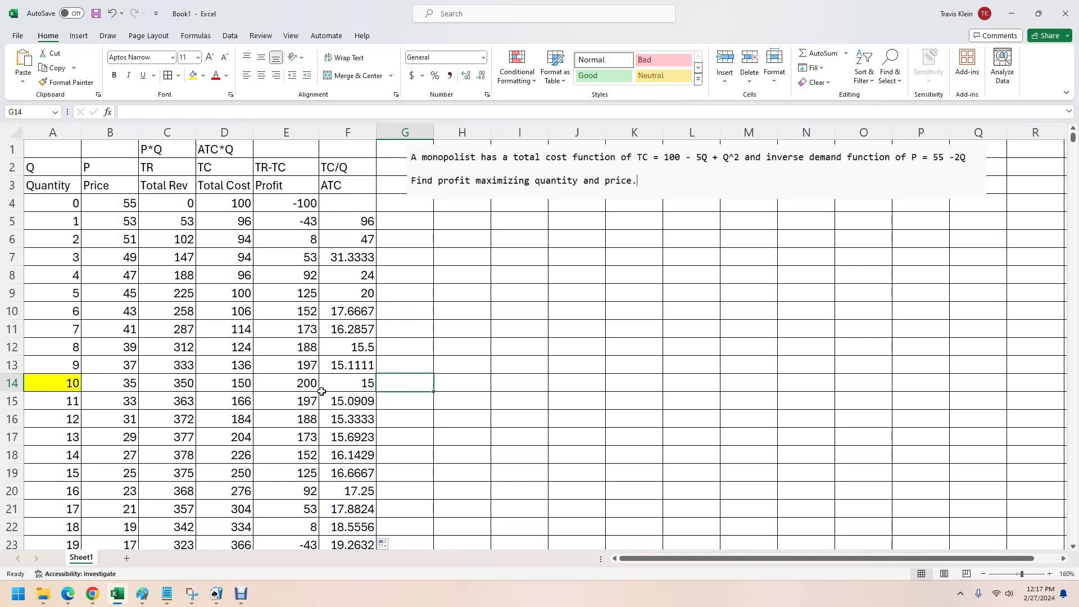
pyautogui.click(297, 383)
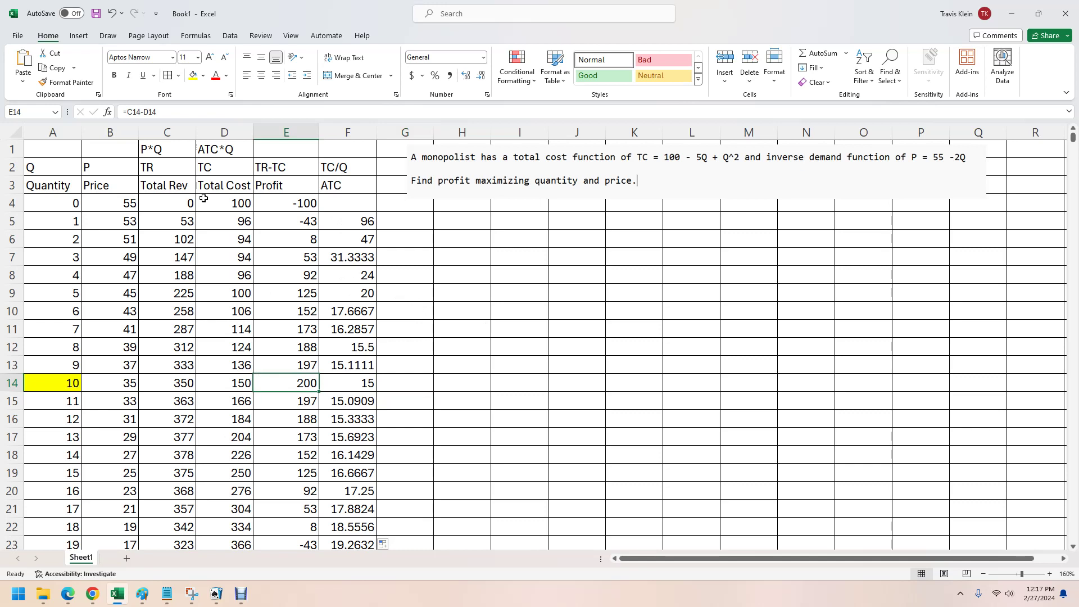
# Change the B4 price formula to =55-2.5*A4 and fill it down column B
pyautogui.click(129, 206)
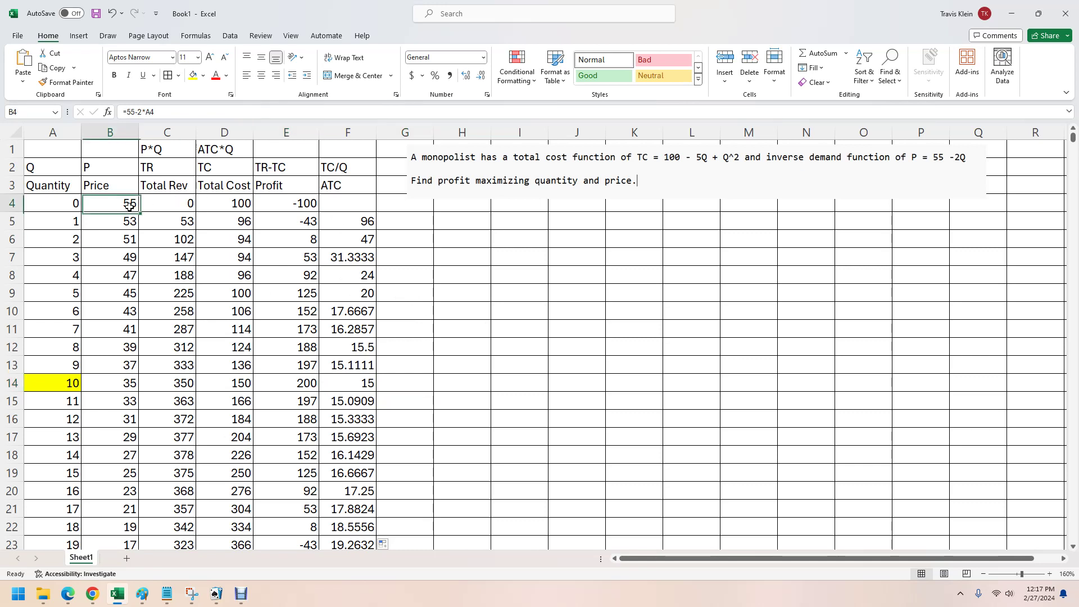
pyautogui.click(136, 111)
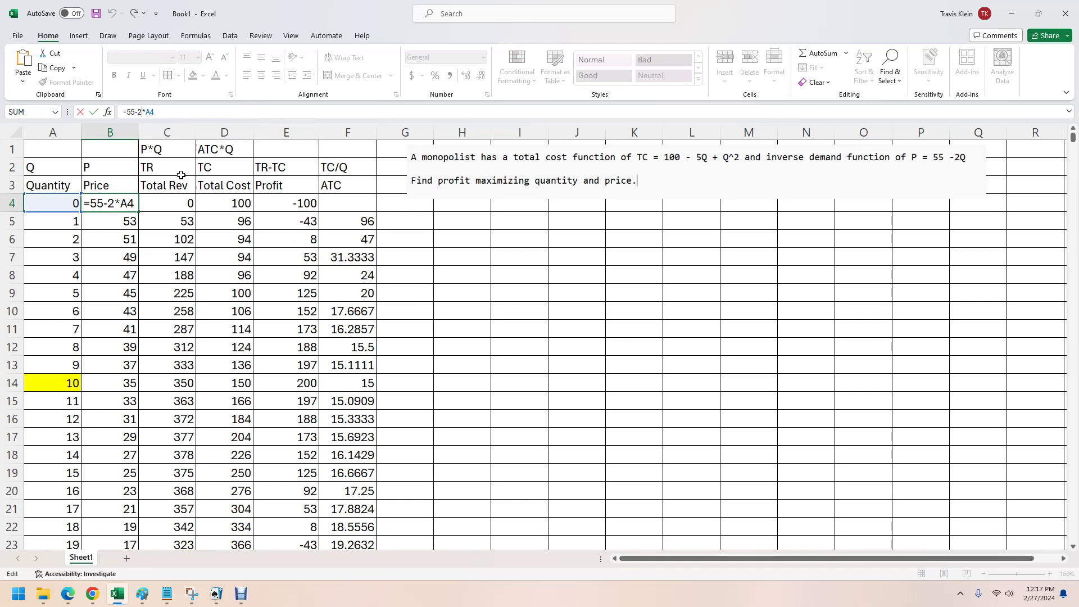
pyautogui.write('.5')
pyautogui.press('Return')
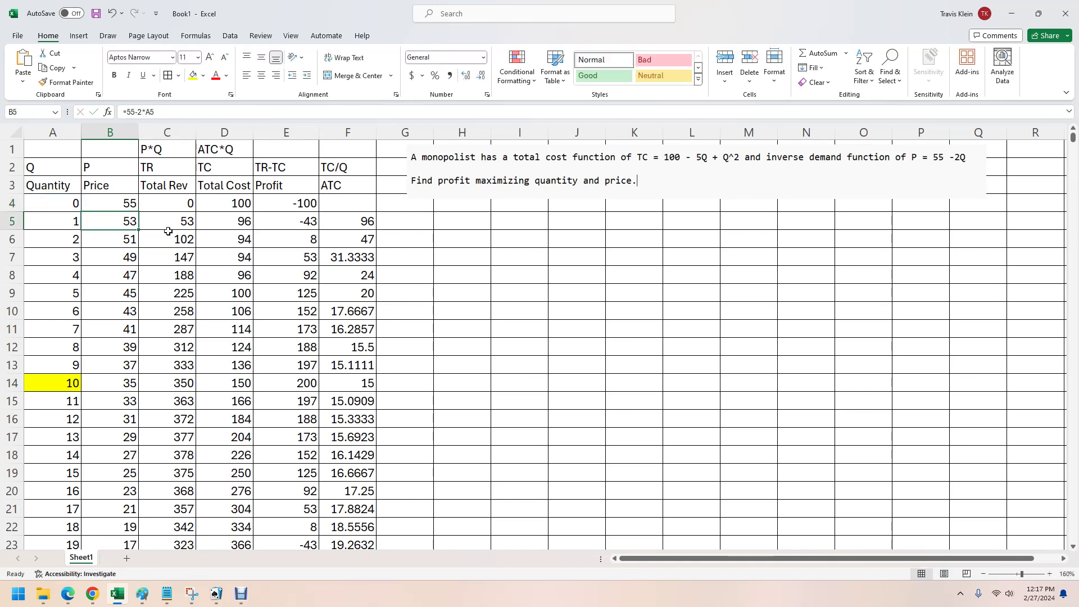
pyautogui.click(134, 206)
pyautogui.doubleClick(137, 210)
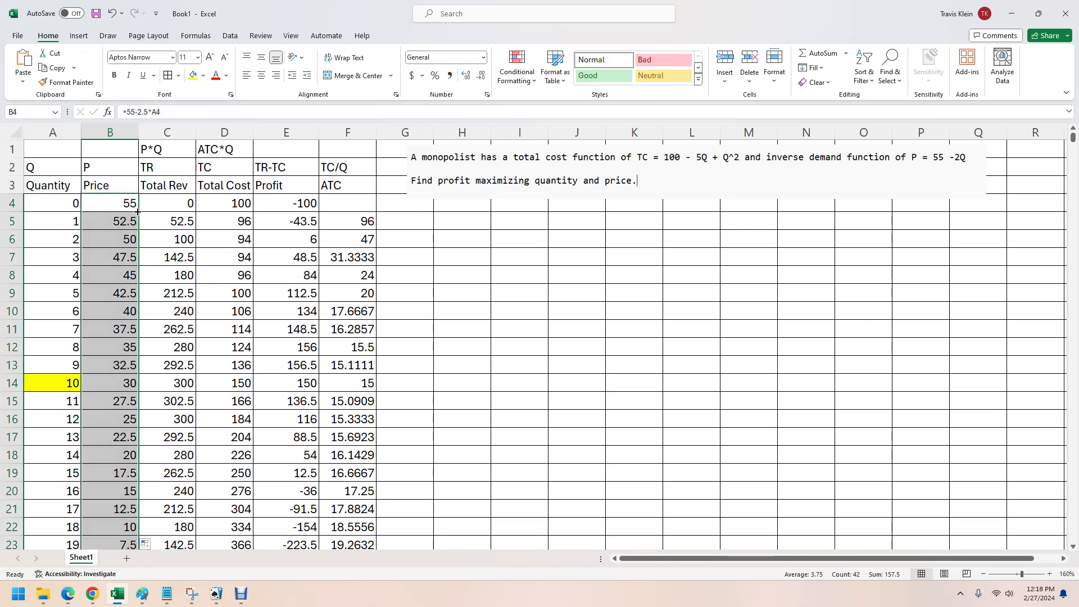
pyautogui.click(514, 441)
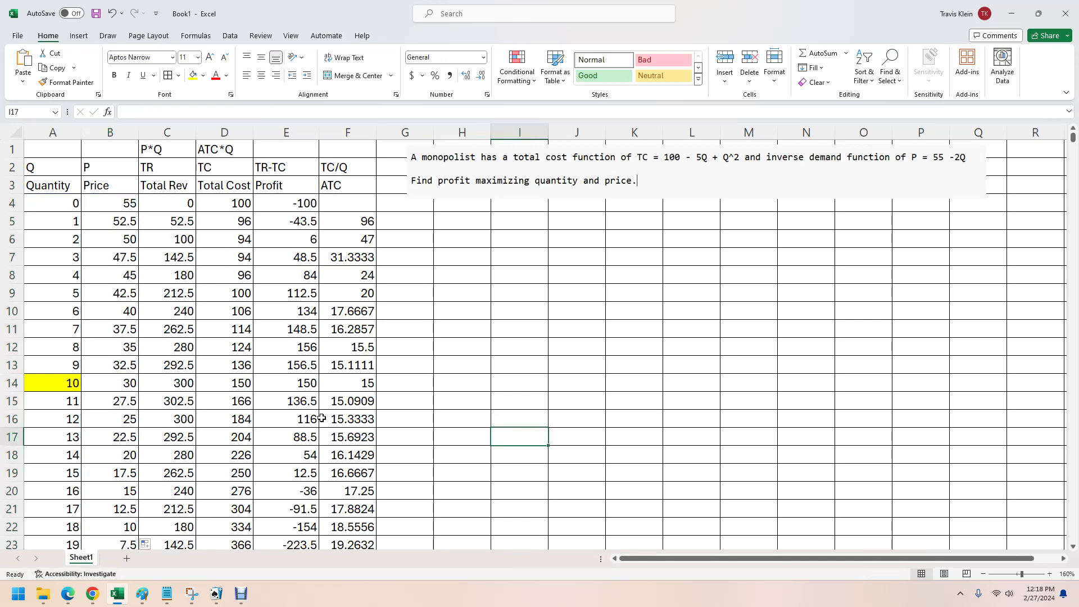
# Review the recalculated ATC and profit values, confirming profit now peaks at 156.5 at quantity 9
pyautogui.click(329, 386)
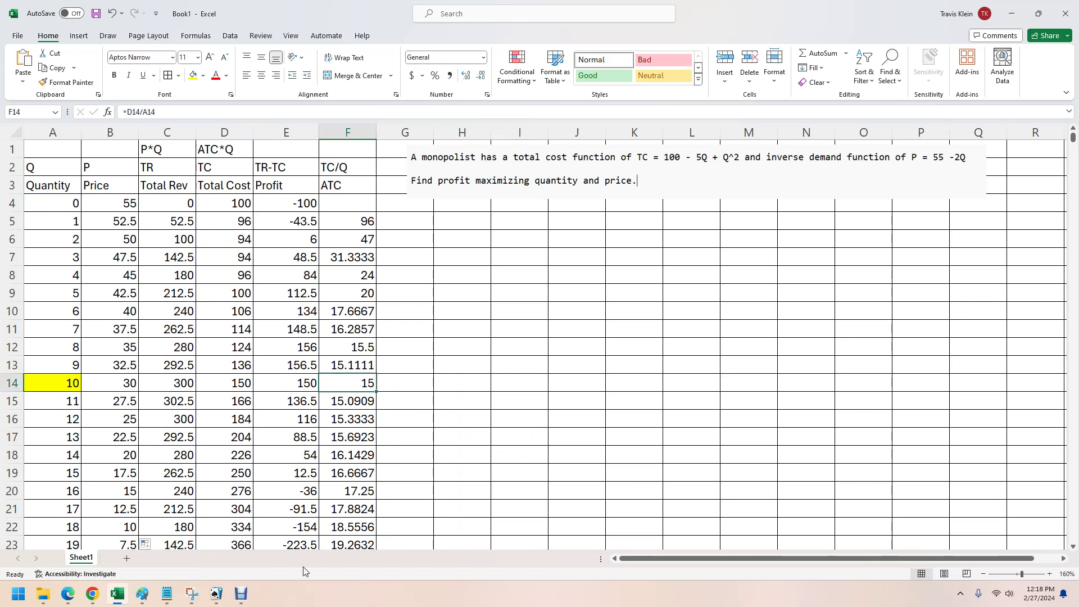
pyautogui.click(298, 367)
pyautogui.click(49, 366)
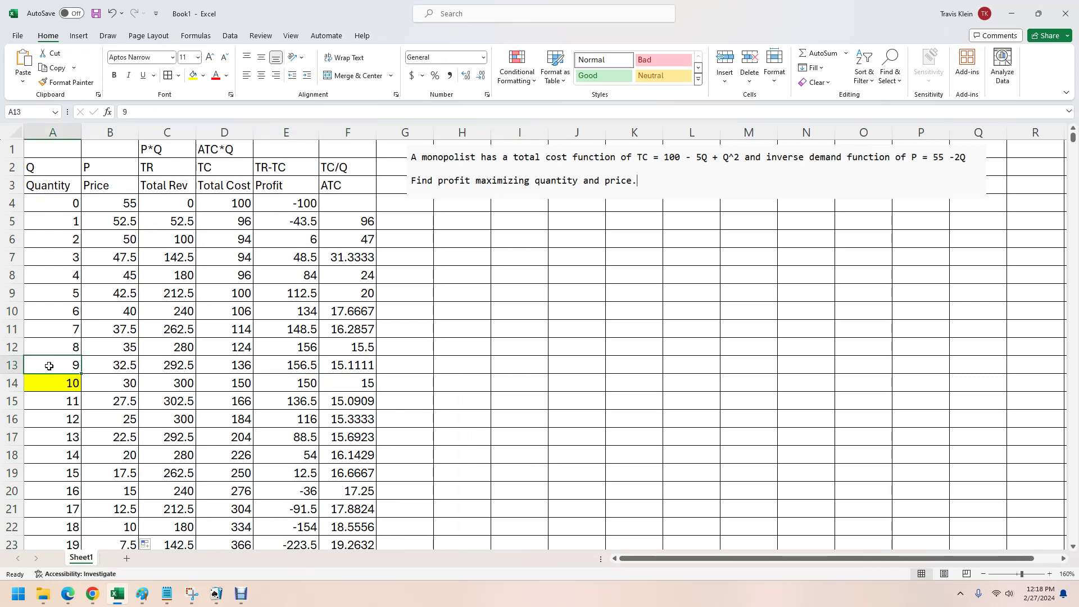
pyautogui.click(281, 366)
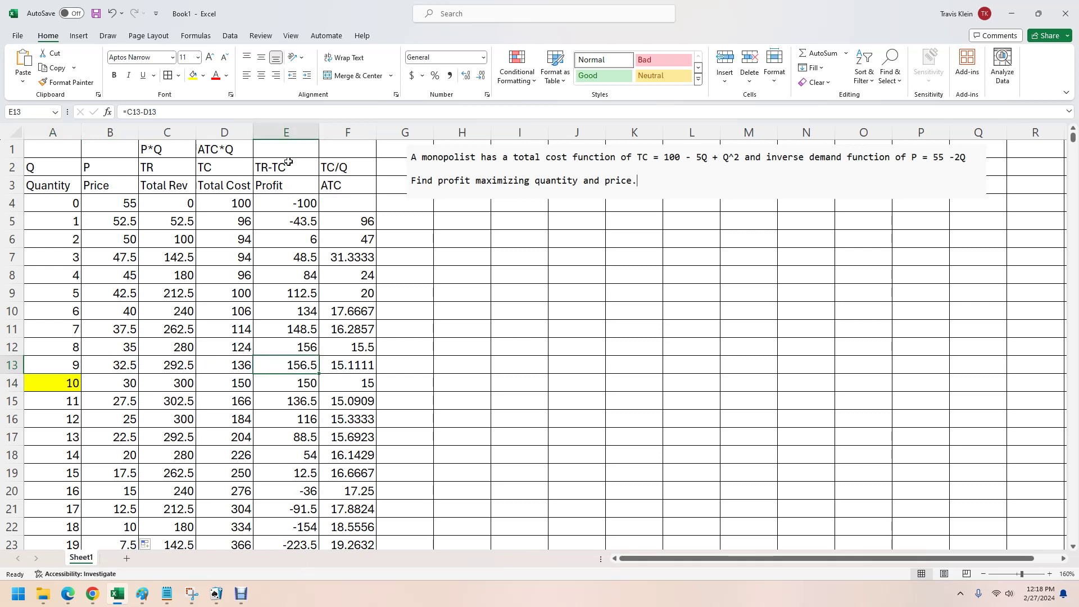